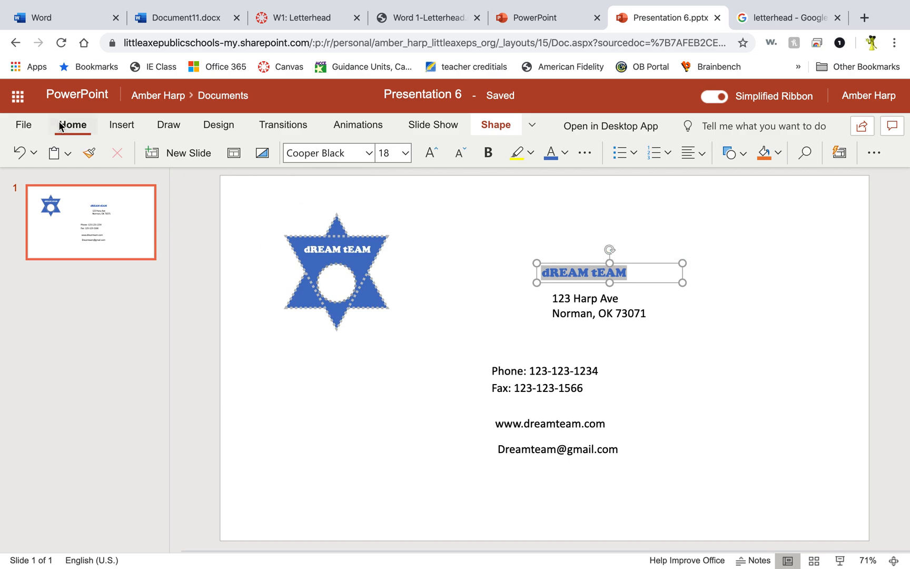
# Enlarge the dREAM tEAM heading text by three font size increments and move it up near the slide's top edge
pyautogui.click(405, 153)
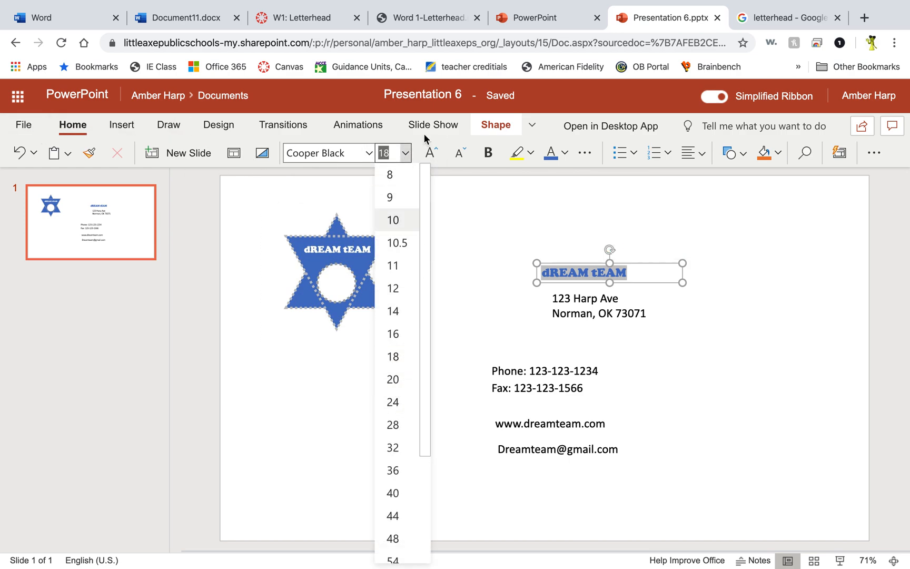
pyautogui.click(432, 153)
pyautogui.click(432, 153)
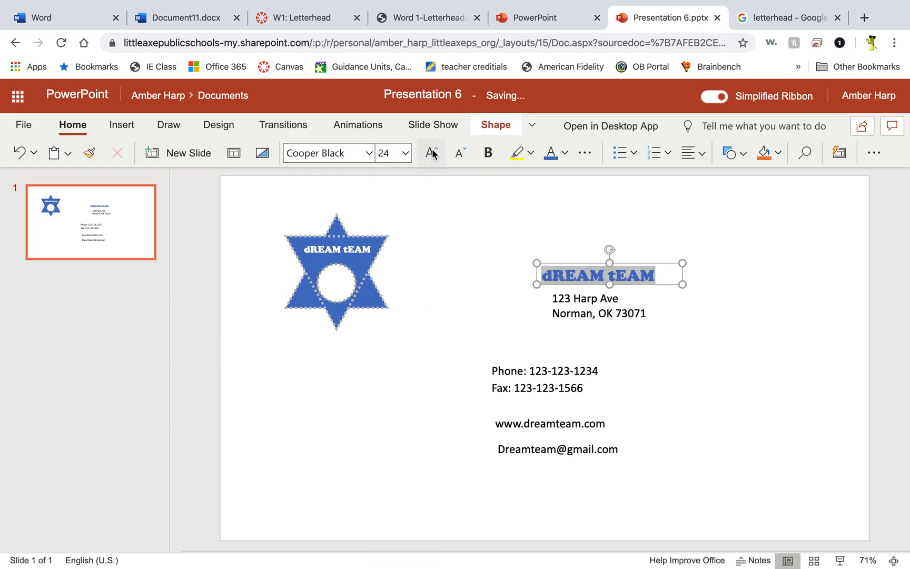
pyautogui.click(432, 153)
pyautogui.moveTo(653, 257); pyautogui.dragTo(647, 215)
# Move the address text box directly beneath the dREAM tEAM heading, aligned with the heading's left edge
pyautogui.click(616, 313)
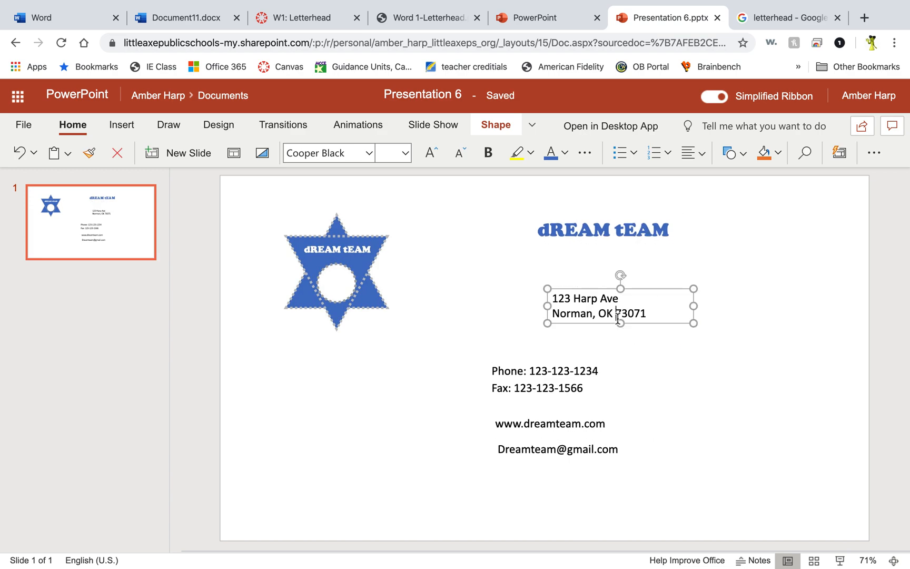
pyautogui.moveTo(638, 289); pyautogui.dragTo(650, 242)
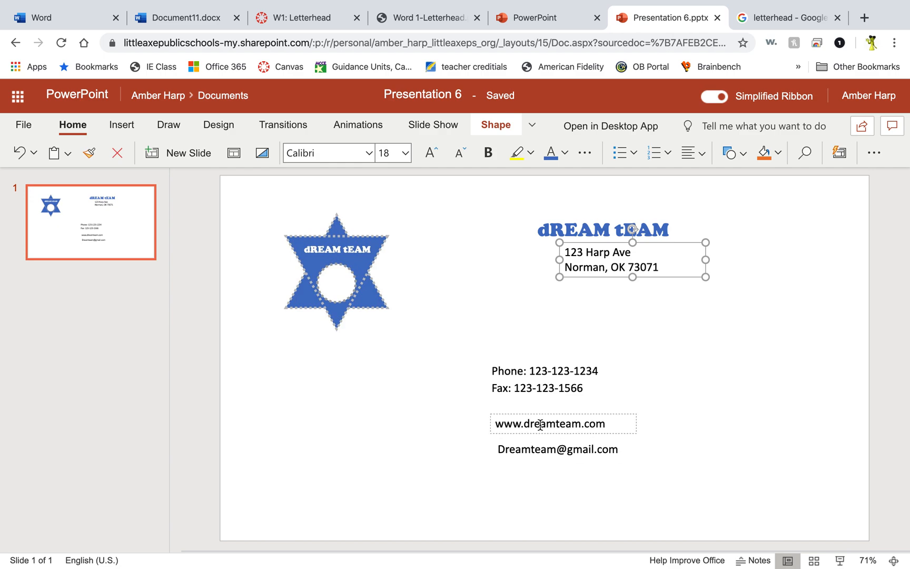
pyautogui.click(537, 391)
pyautogui.click(549, 372)
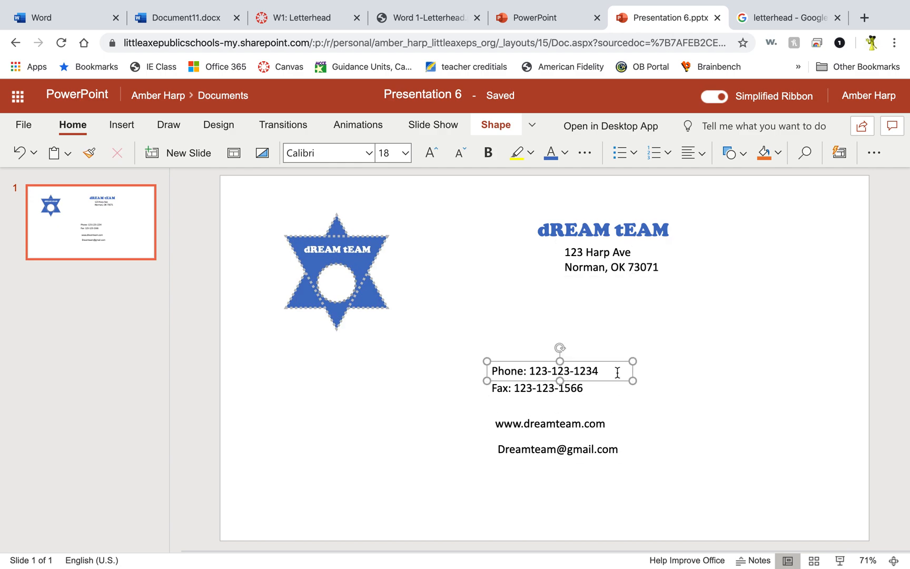
pyautogui.click(608, 267)
pyautogui.moveTo(617, 243); pyautogui.dragTo(591, 245)
# Arrange the phone, fax and website text boxes side by side in one row below the address
pyautogui.click(581, 362)
pyautogui.moveTo(580, 363); pyautogui.dragTo(510, 299)
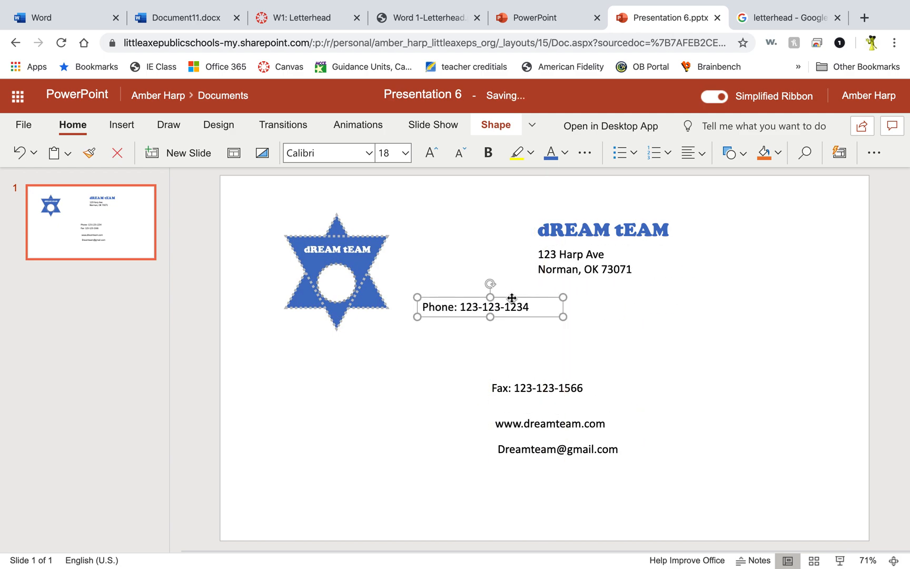
pyautogui.click(550, 387)
pyautogui.moveTo(588, 378); pyautogui.dragTo(636, 296)
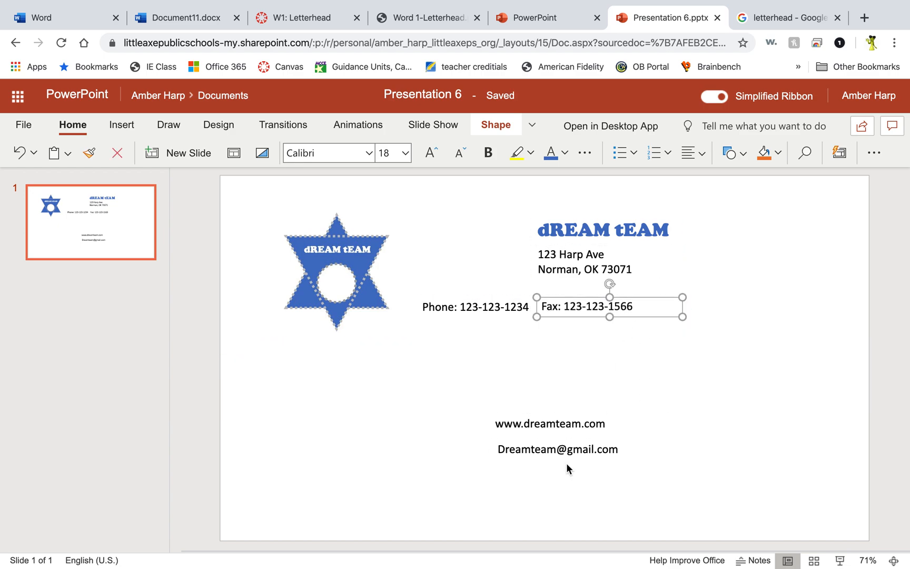
pyautogui.click(565, 424)
pyautogui.moveTo(572, 415); pyautogui.dragTo(730, 296)
# Shift the phone, fax and website text boxes down and to the left, starting the row beside the star's lowest point
pyautogui.click(583, 452)
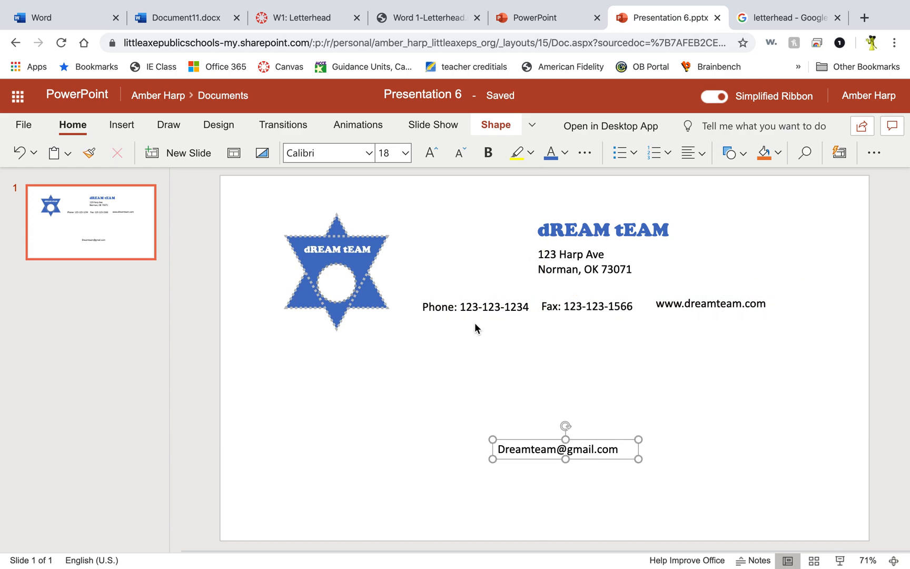
pyautogui.click(476, 305)
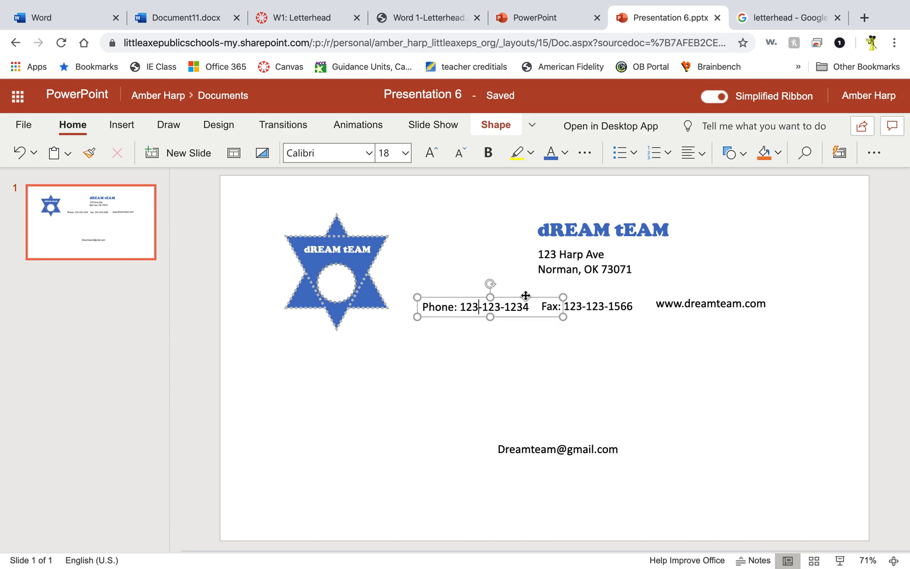
pyautogui.moveTo(526, 296); pyautogui.dragTo(475, 317)
pyautogui.click(556, 307)
pyautogui.moveTo(565, 299); pyautogui.dragTo(525, 319)
pyautogui.moveTo(694, 292); pyautogui.dragTo(642, 315)
# Place the e-mail text box at the right end of the contact row, after the website
pyautogui.click(583, 445)
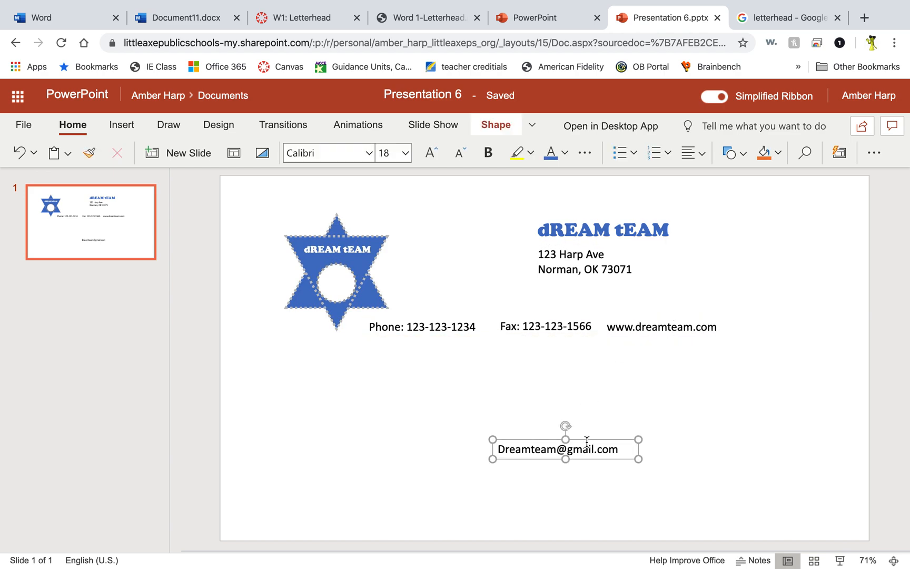
pyautogui.moveTo(587, 438); pyautogui.dragTo(815, 319)
pyautogui.click(704, 424)
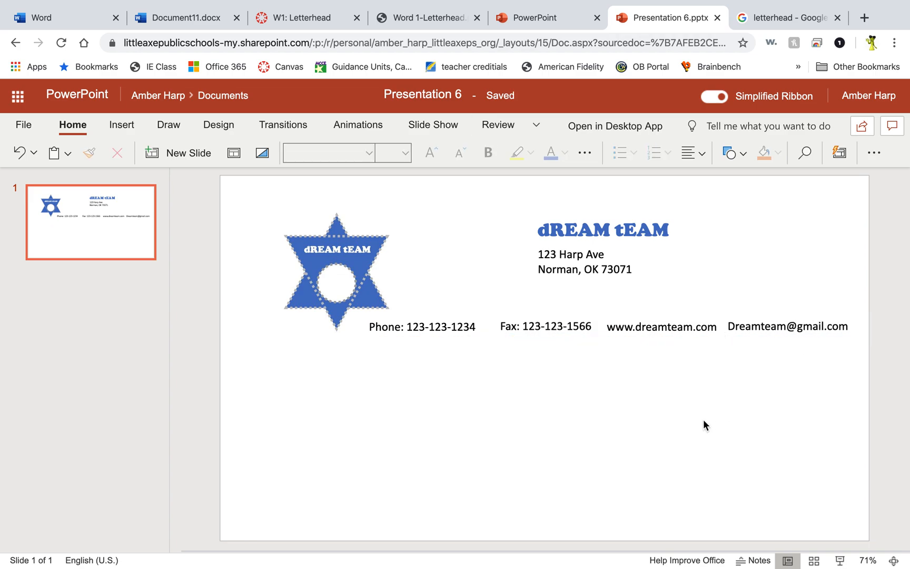
# Draw a straight, nearly horizontal line across the slide's width just below the logo and contact row
pyautogui.click(124, 128)
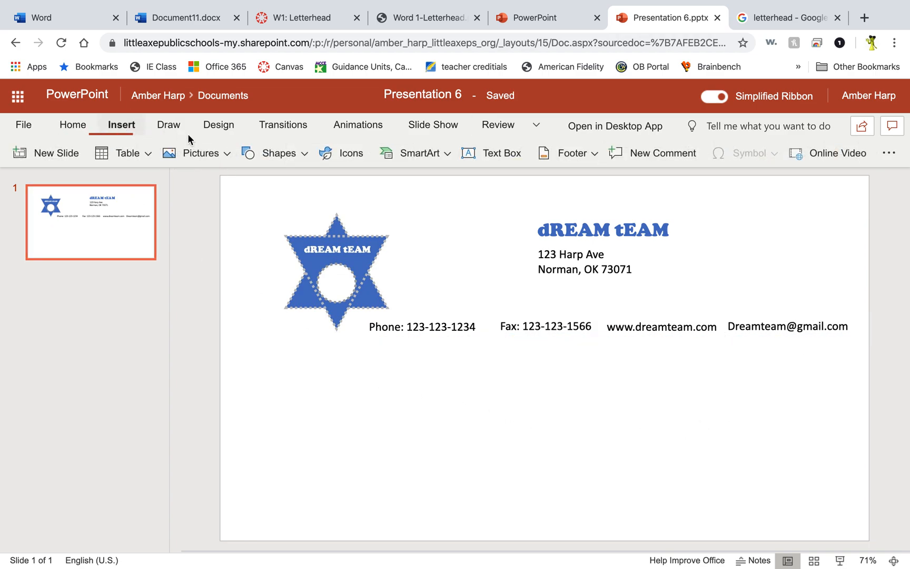
pyautogui.click(291, 158)
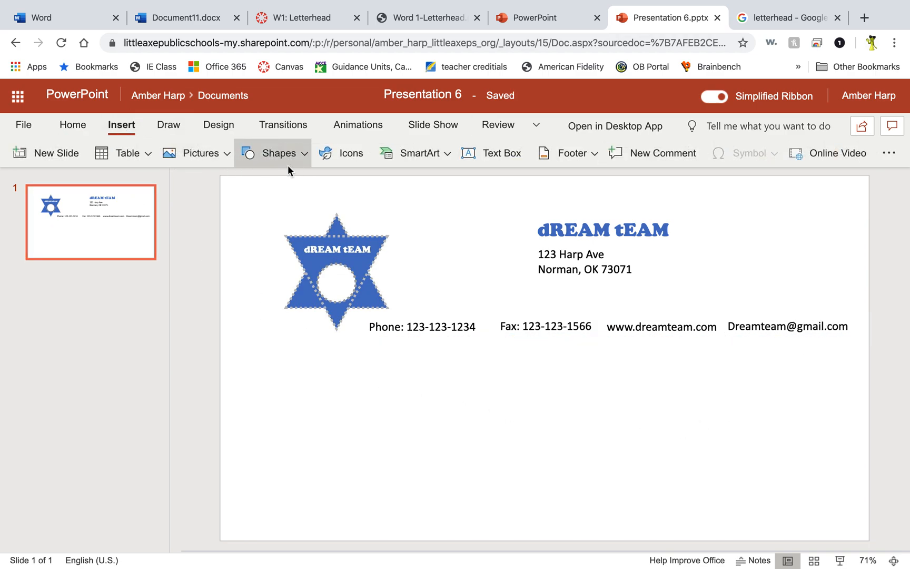
pyautogui.click(302, 158)
pyautogui.click(305, 161)
pyautogui.click(300, 157)
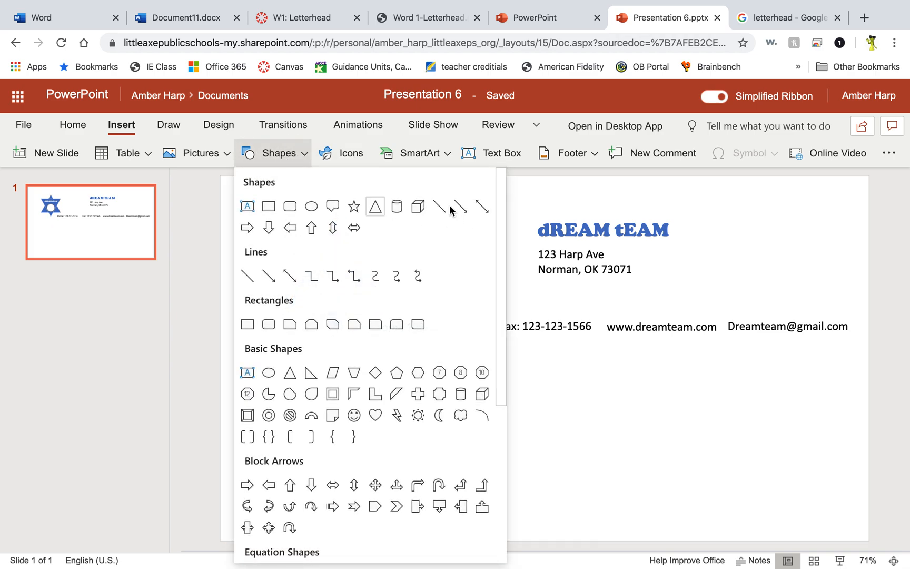
pyautogui.click(247, 277)
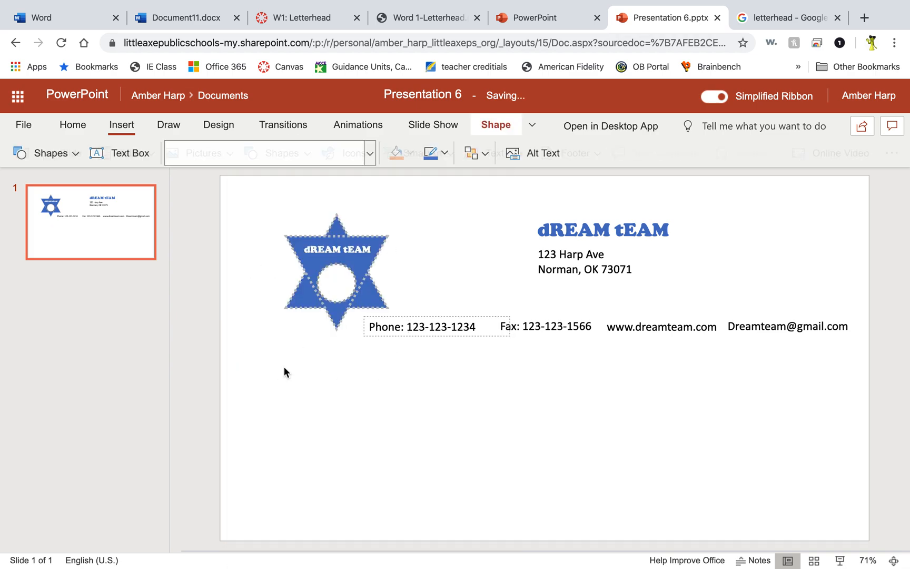
pyautogui.moveTo(539, 353); pyautogui.dragTo(242, 342)
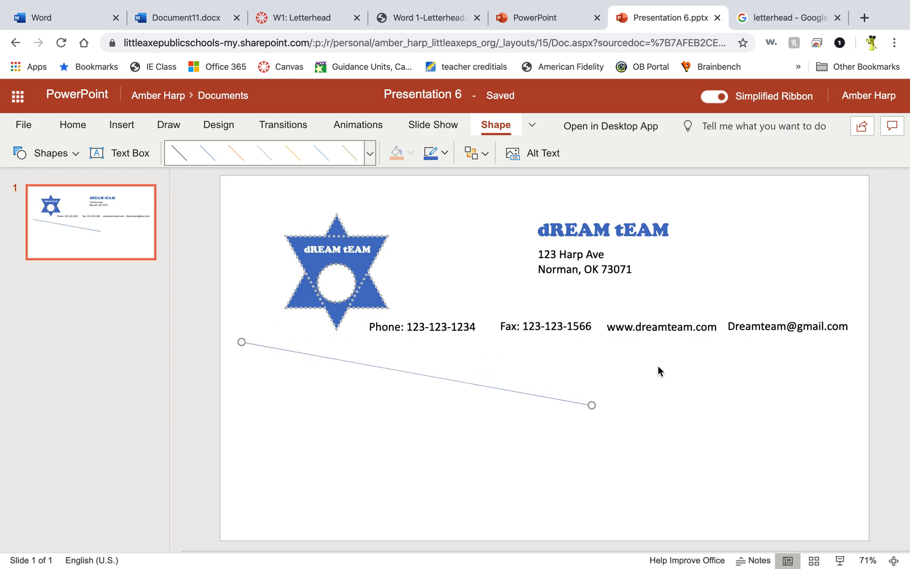
pyautogui.moveTo(593, 405); pyautogui.dragTo(857, 342)
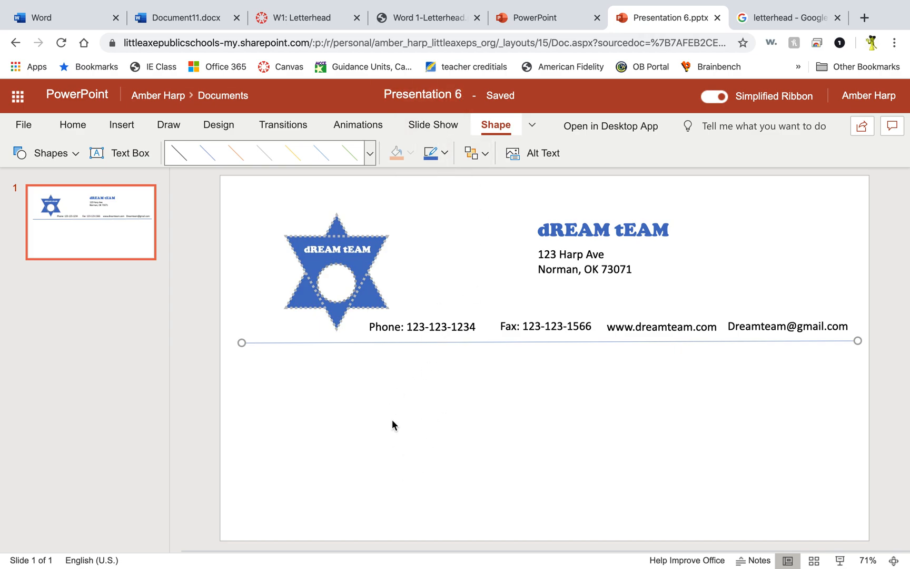
# Set the line's weight to 2¼ pt and its dash style to Round Dot
pyautogui.click(444, 153)
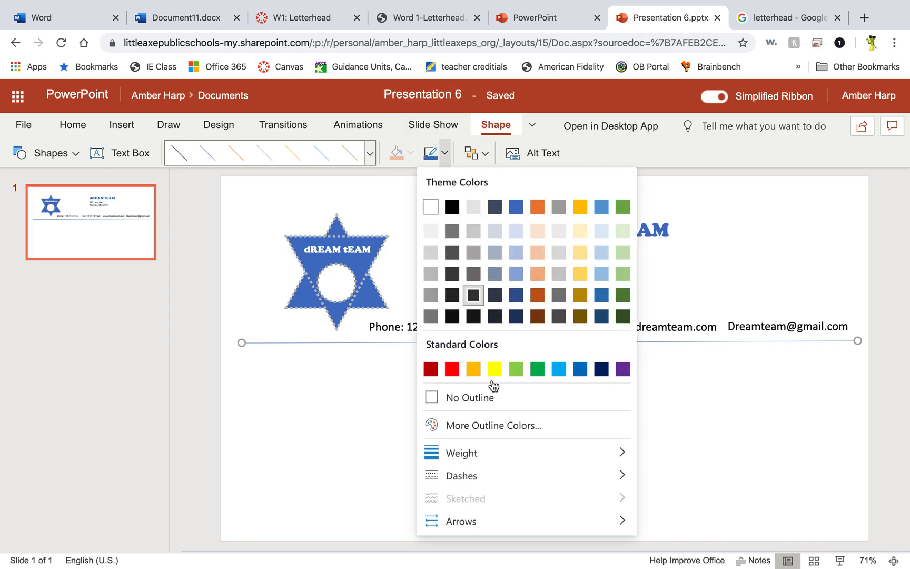
pyautogui.moveTo(491, 453)
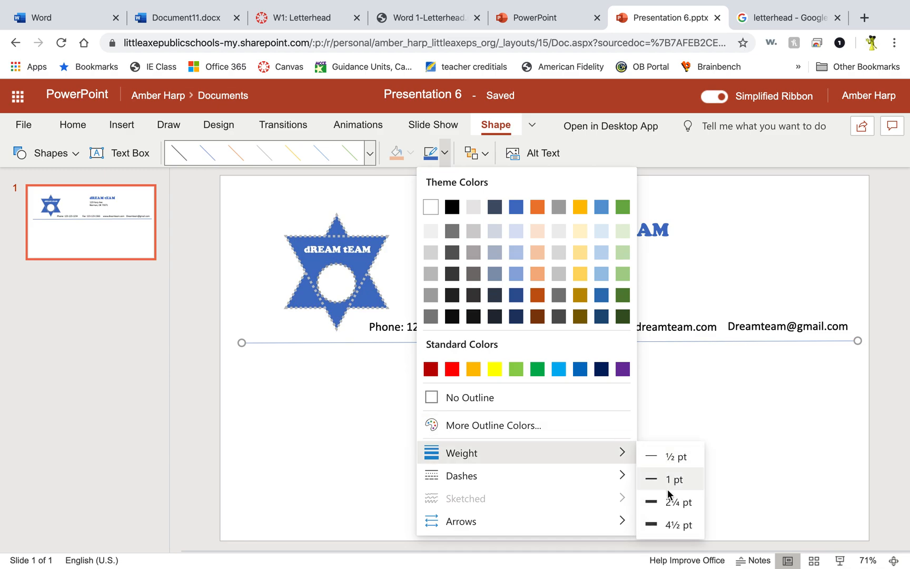
pyautogui.click(672, 504)
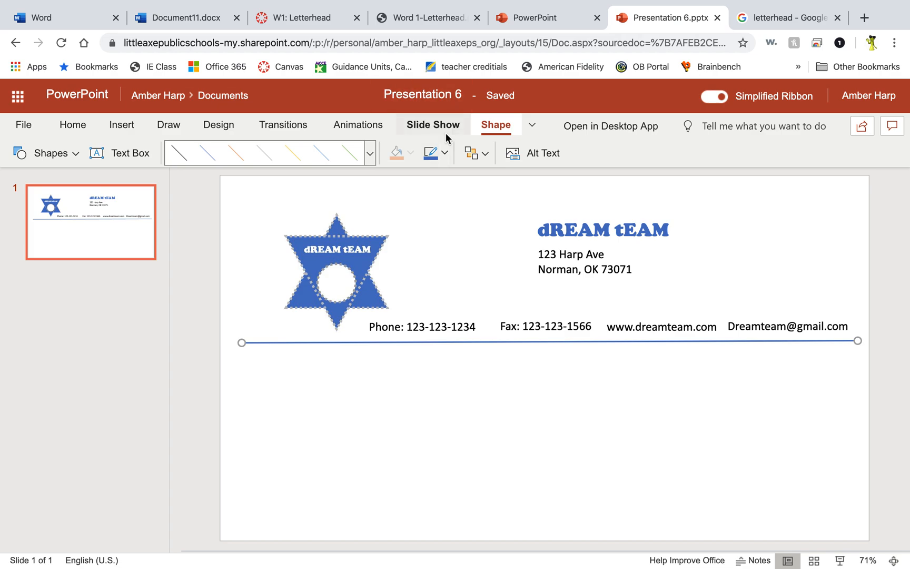
pyautogui.click(444, 153)
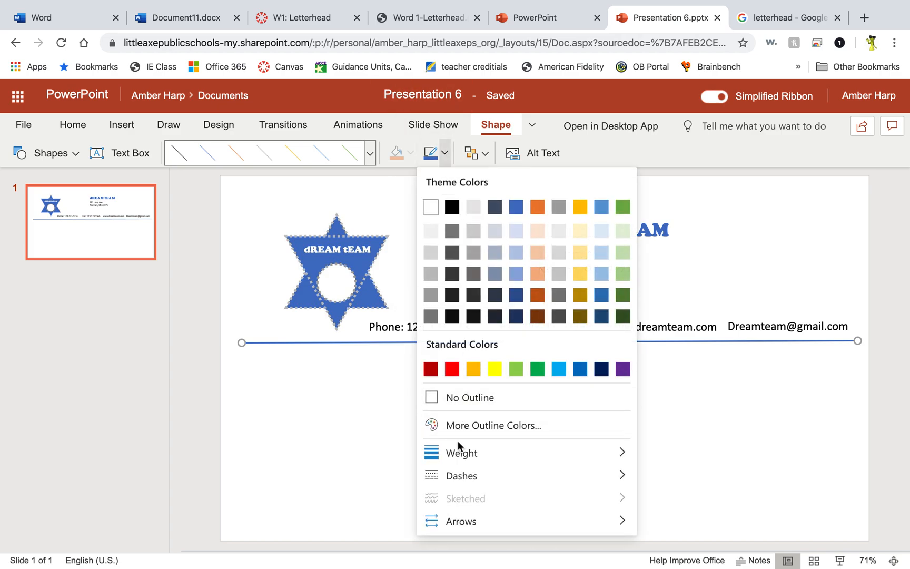
pyautogui.moveTo(463, 474)
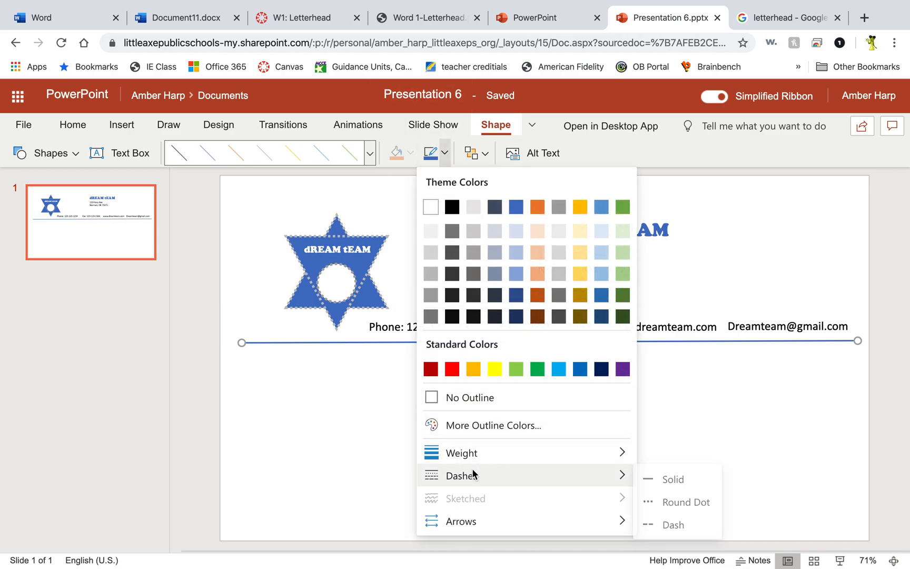
pyautogui.click(707, 500)
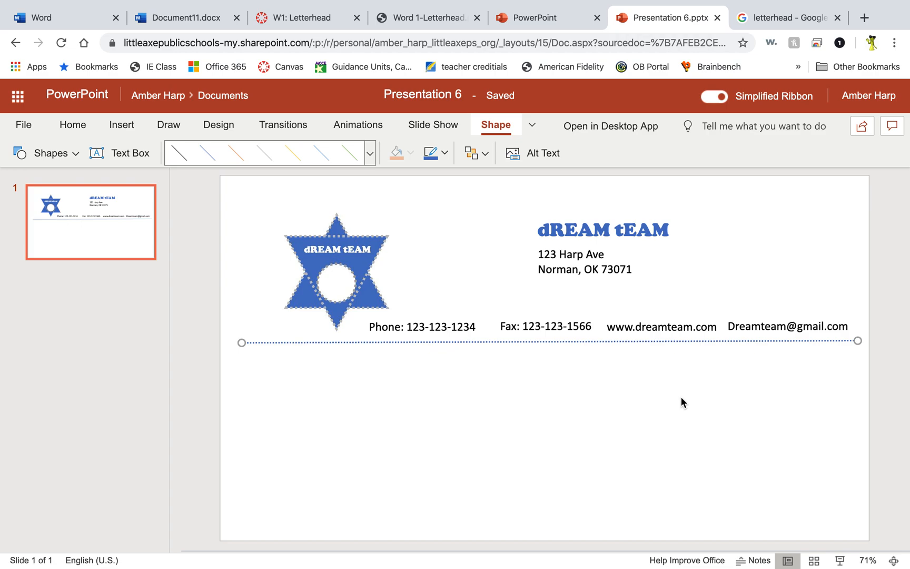
pyautogui.click(550, 399)
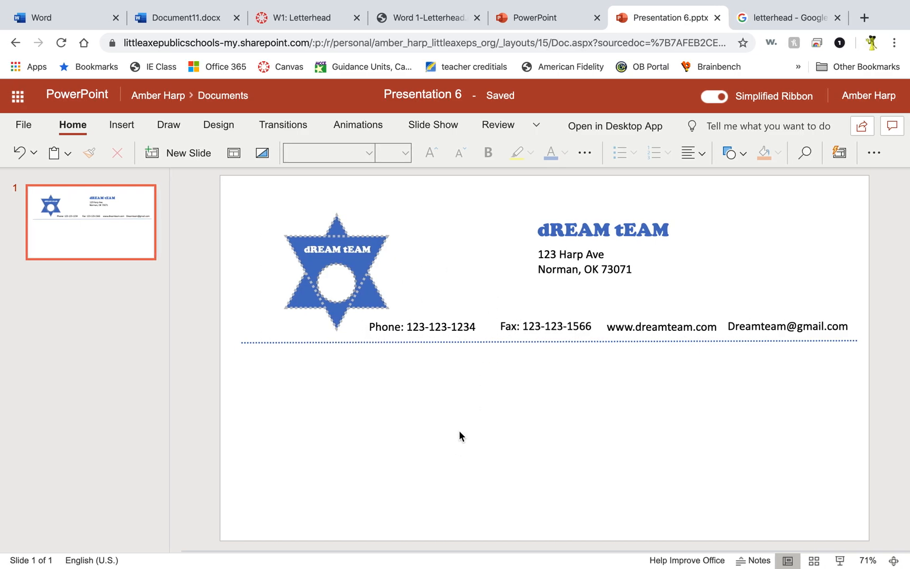
# Capture a screenshot of the letterhead area, and another of nearly the whole screen
pyautogui.press('super+shift+4')
pyautogui.moveTo(231, 188); pyautogui.dragTo(864, 354)
pyautogui.press('super+shift+4')
pyautogui.moveTo(8, 7); pyautogui.dragTo(905, 551)
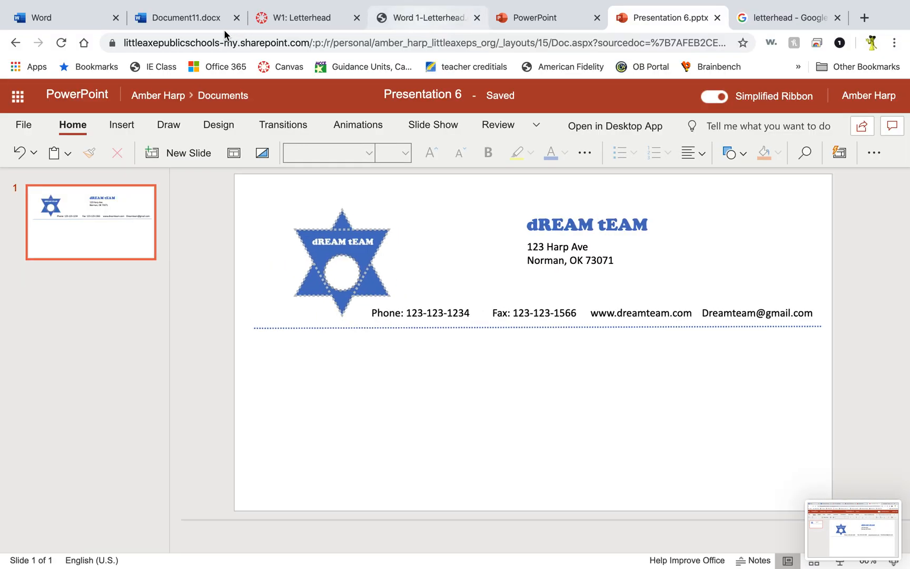
# Switch to Document11 in Word and delete the old logo and contact text
pyautogui.click(185, 18)
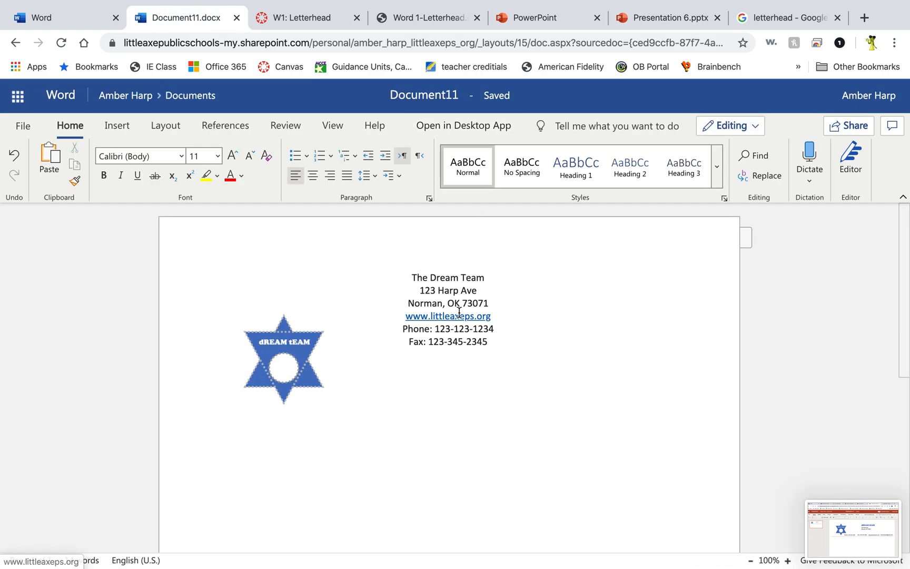
pyautogui.moveTo(386, 392); pyautogui.dragTo(352, 254)
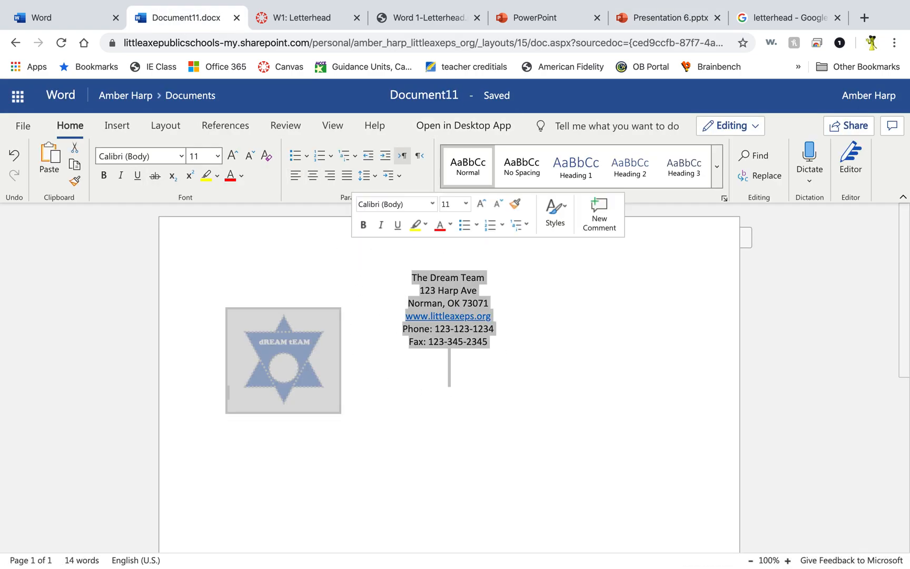
pyautogui.press('BackSpace')
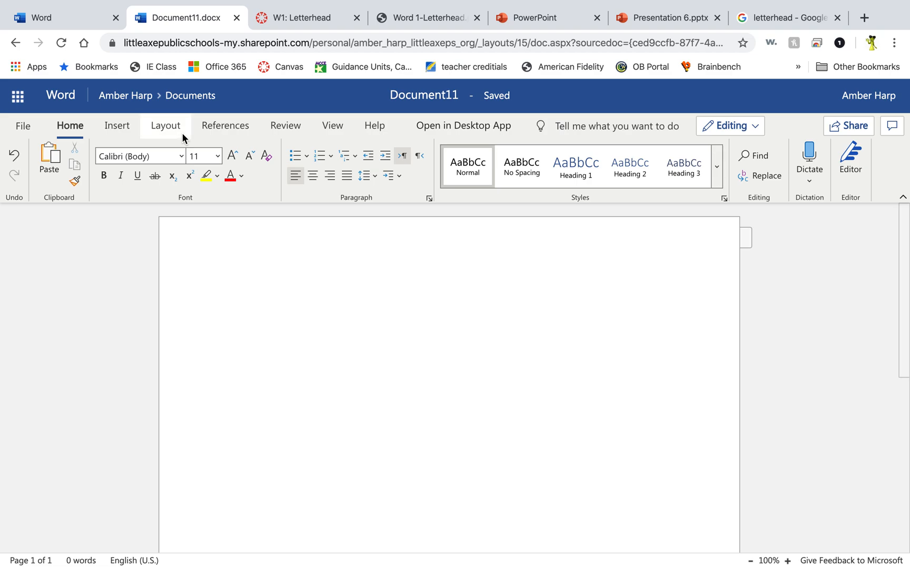
# Insert the 9.41.42 AM screenshot from the Desktop as a picture in the empty document
pyautogui.click(116, 126)
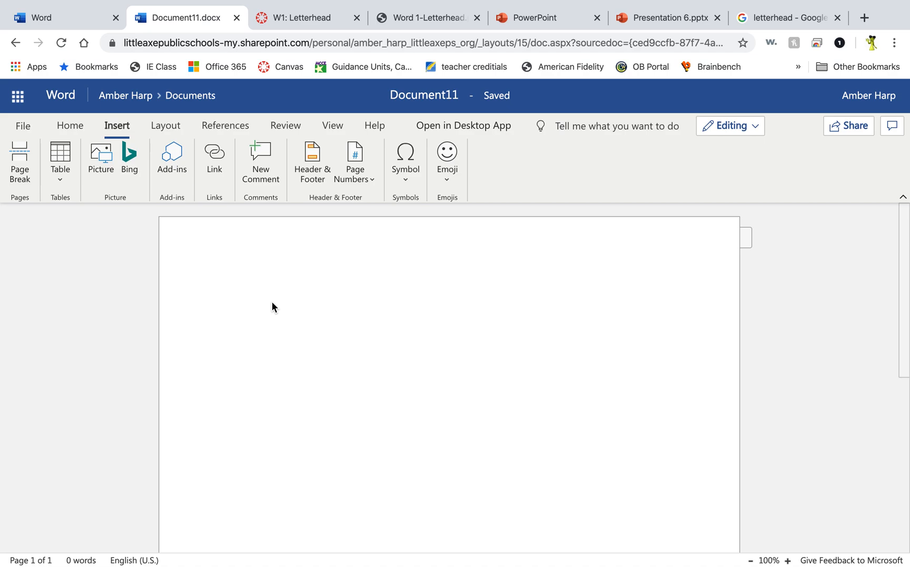
pyautogui.click(107, 163)
pyautogui.click(406, 335)
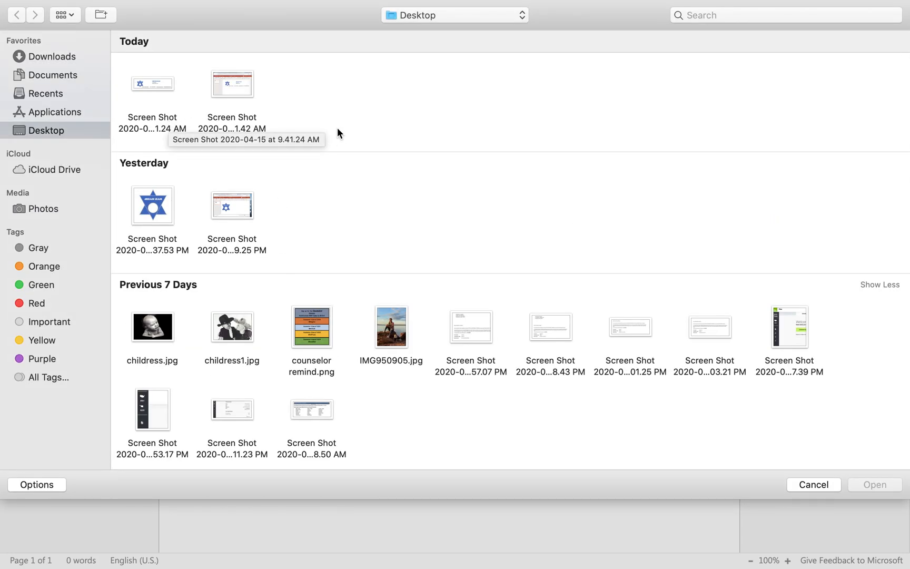
pyautogui.doubleClick(237, 95)
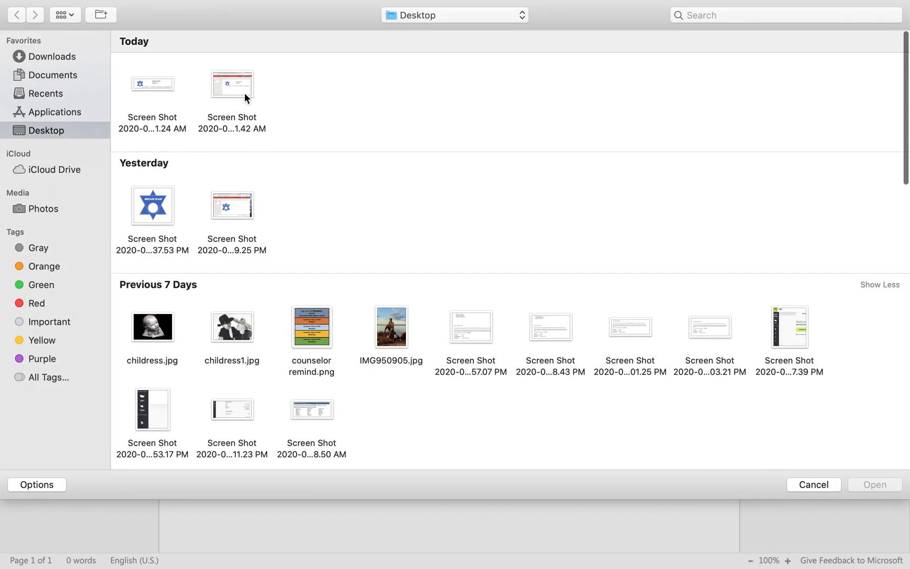
pyautogui.click(244, 97)
pyautogui.click(881, 489)
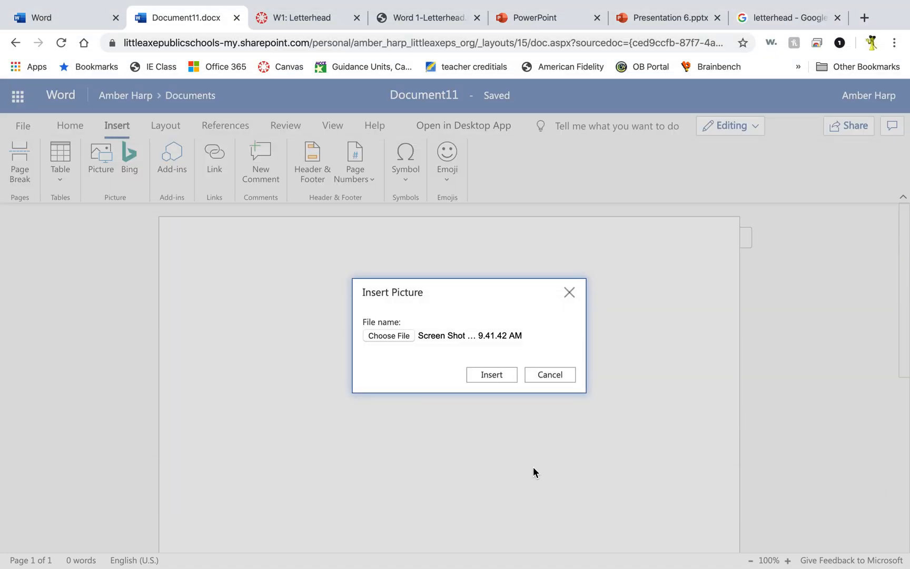
pyautogui.click(486, 377)
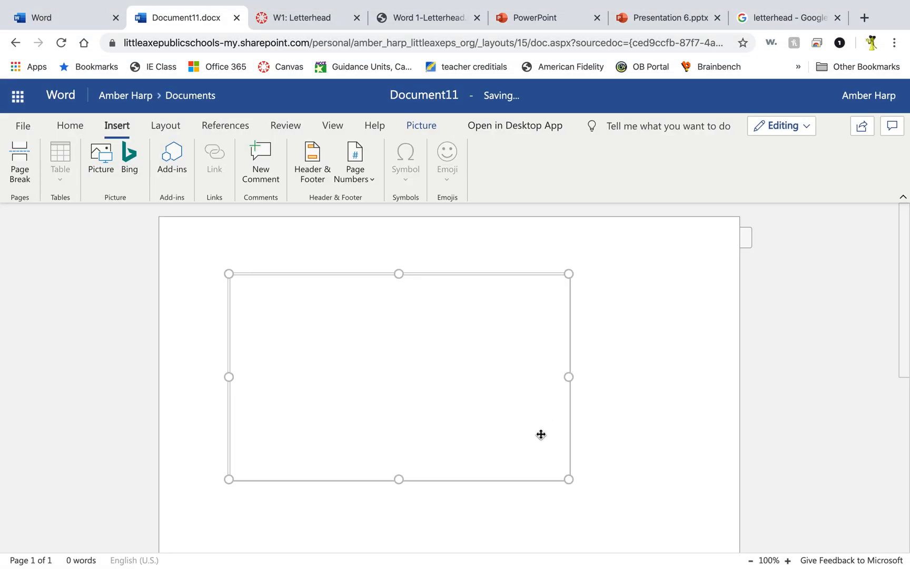
# Crop the inserted screenshot on all four sides down to the letterhead, from the star logo to the dotted line
pyautogui.click(465, 403)
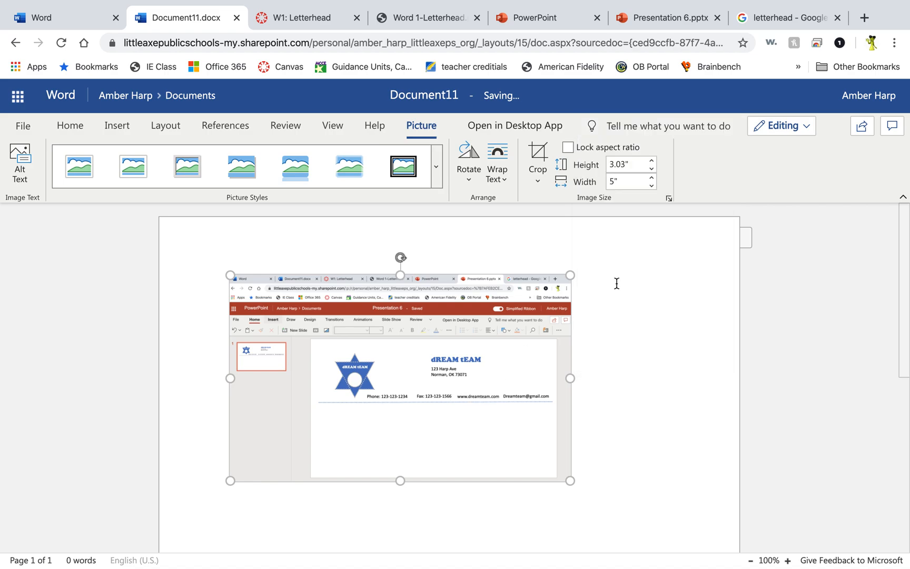
pyautogui.click(539, 158)
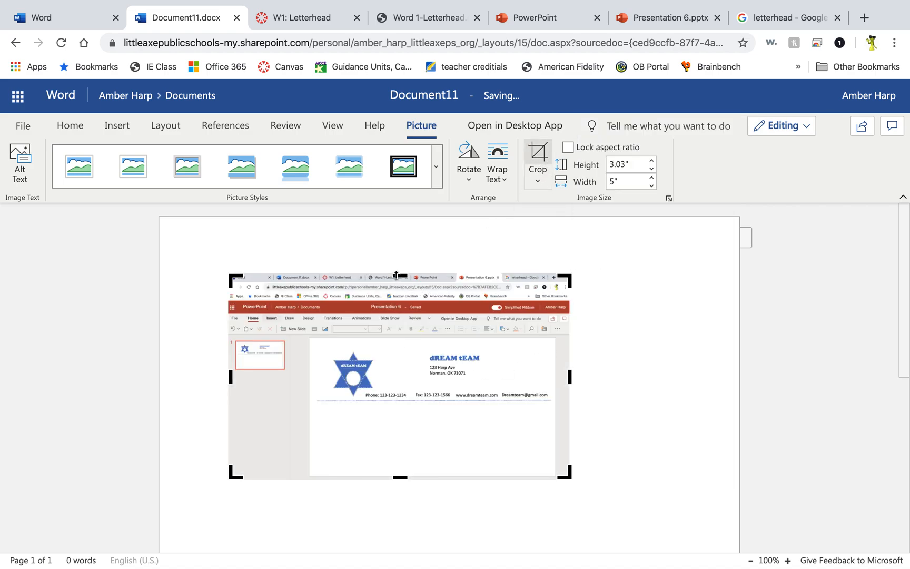
pyautogui.moveTo(396, 275); pyautogui.dragTo(394, 348)
pyautogui.moveTo(398, 478); pyautogui.dragTo(401, 405)
pyautogui.moveTo(229, 376); pyautogui.dragTo(314, 376)
pyautogui.moveTo(569, 377); pyautogui.dragTo(547, 377)
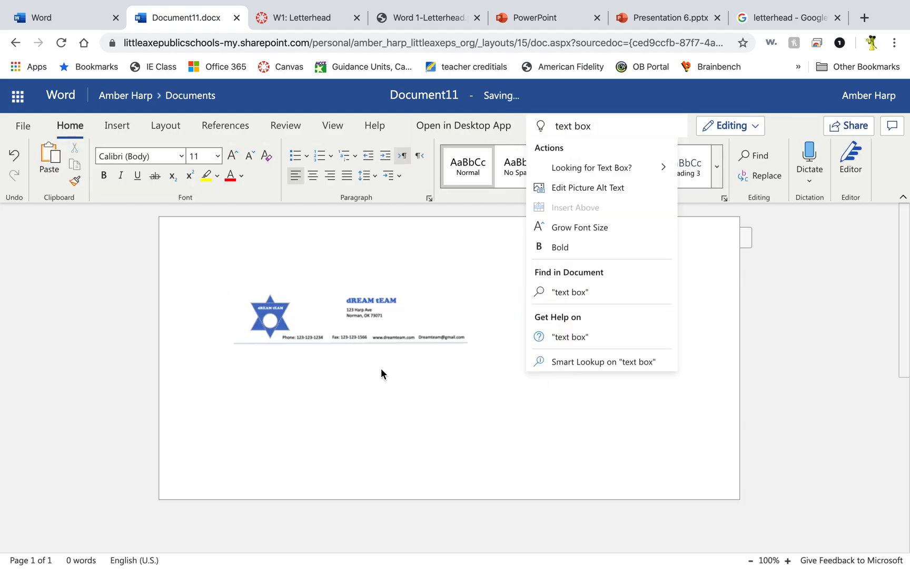
pyautogui.click(380, 306)
pyautogui.click(428, 323)
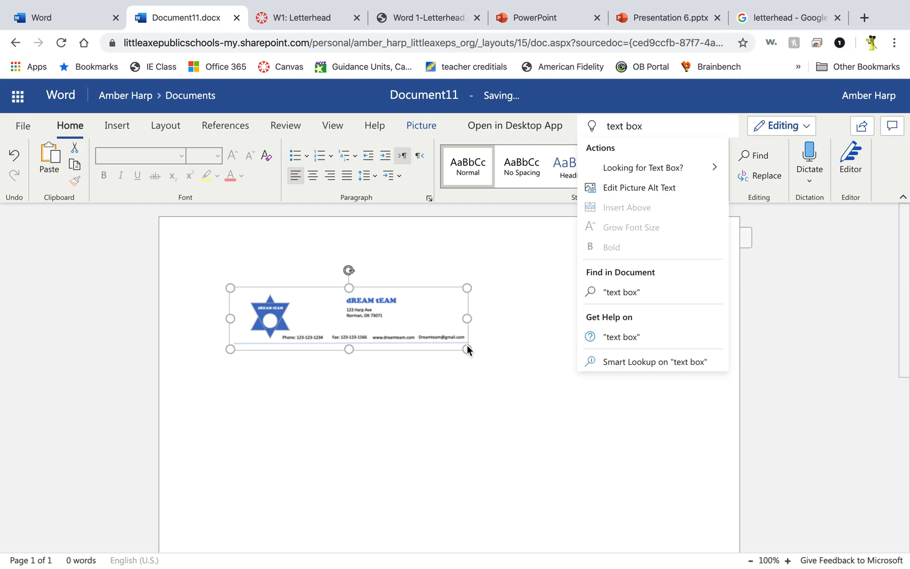
pyautogui.click(609, 389)
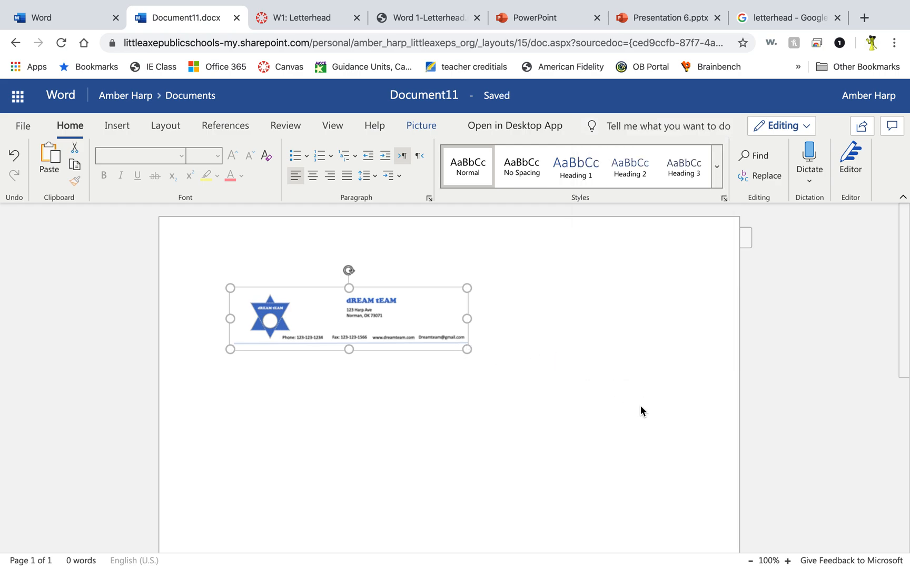
# Set a custom top page margin of 0.3 inches for the document
pyautogui.click(394, 315)
pyautogui.click(163, 127)
pyautogui.click(23, 167)
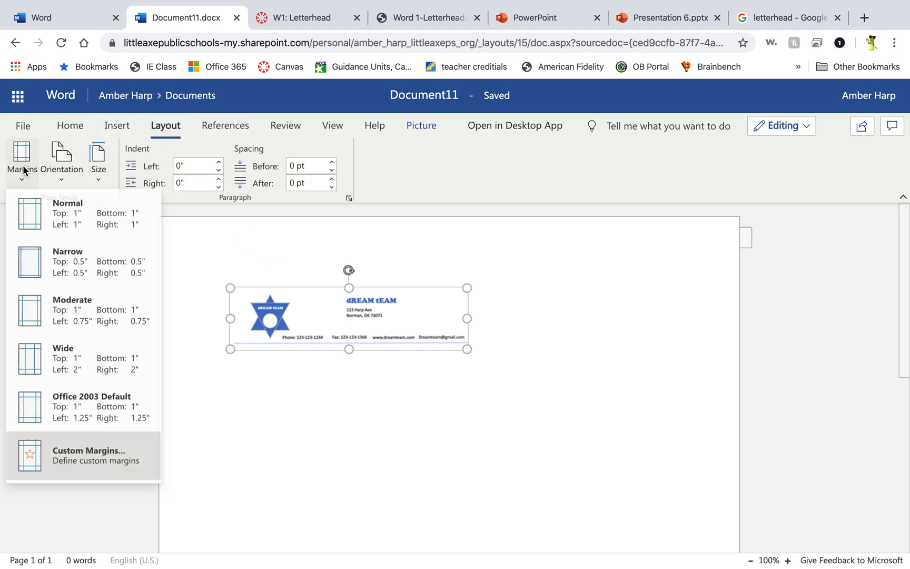
pyautogui.click(64, 457)
pyautogui.click(390, 329)
pyautogui.press('Tab')
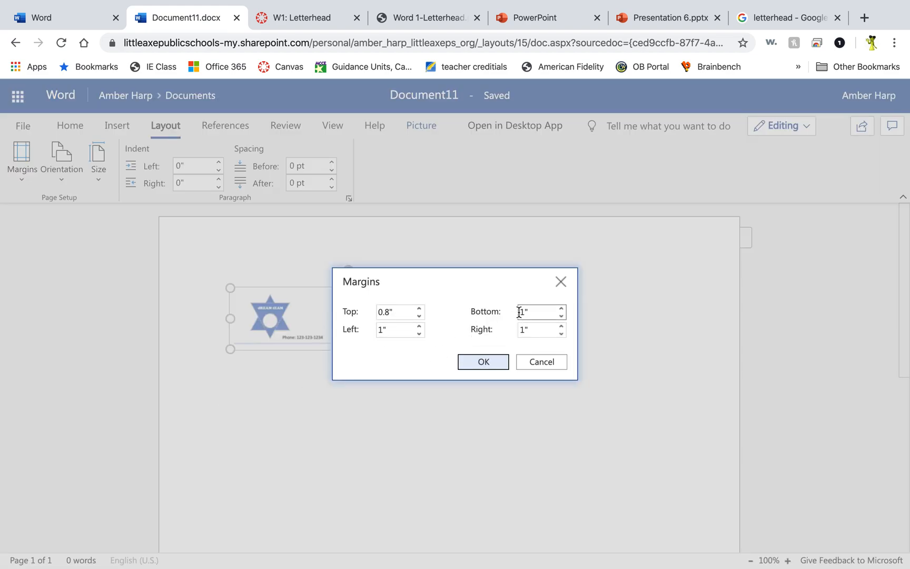
pyautogui.click(419, 316)
pyautogui.click(419, 316)
pyautogui.click(419, 315)
pyautogui.click(419, 317)
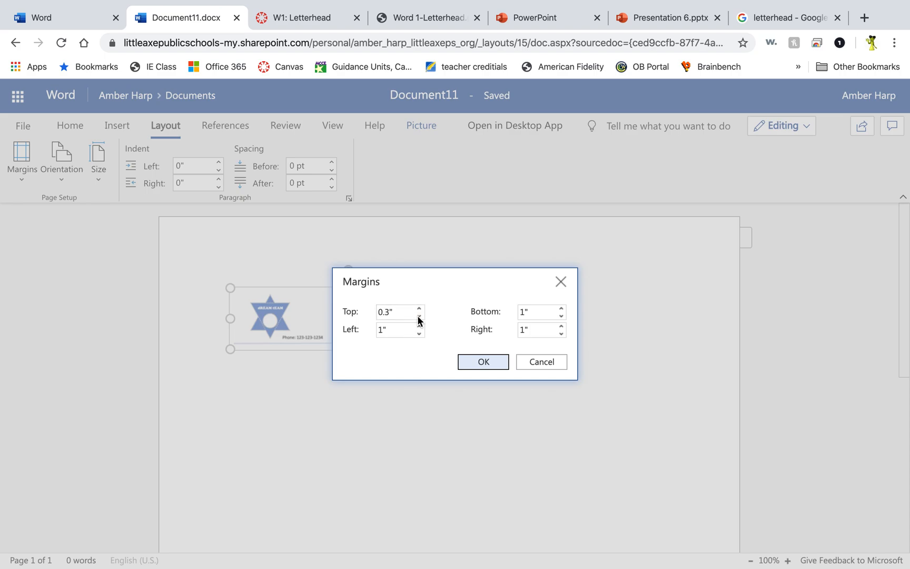
pyautogui.click(482, 361)
# Enlarge the letterhead picture until it extends nearly to the right edge of the page
pyautogui.moveTo(468, 315); pyautogui.dragTo(709, 381)
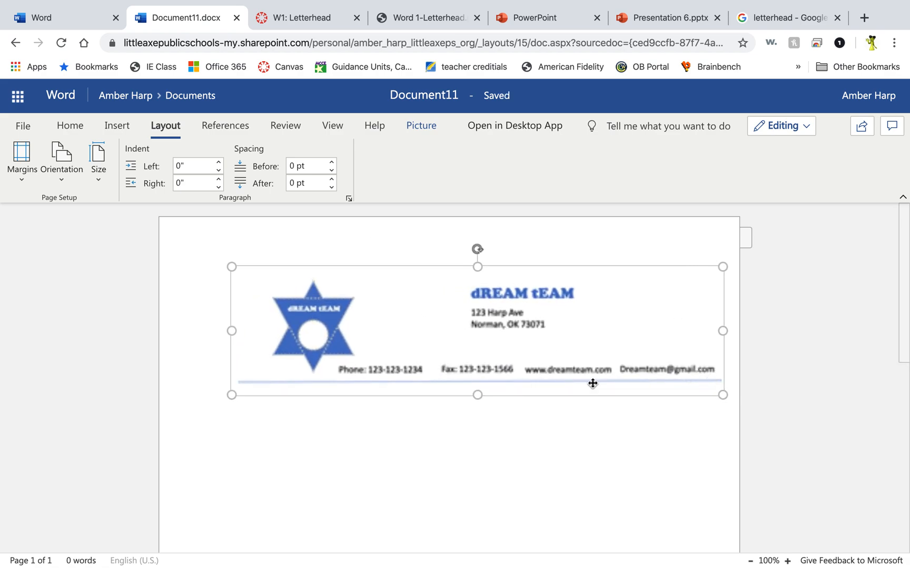
pyautogui.click(449, 428)
pyautogui.moveTo(420, 347); pyautogui.dragTo(386, 352)
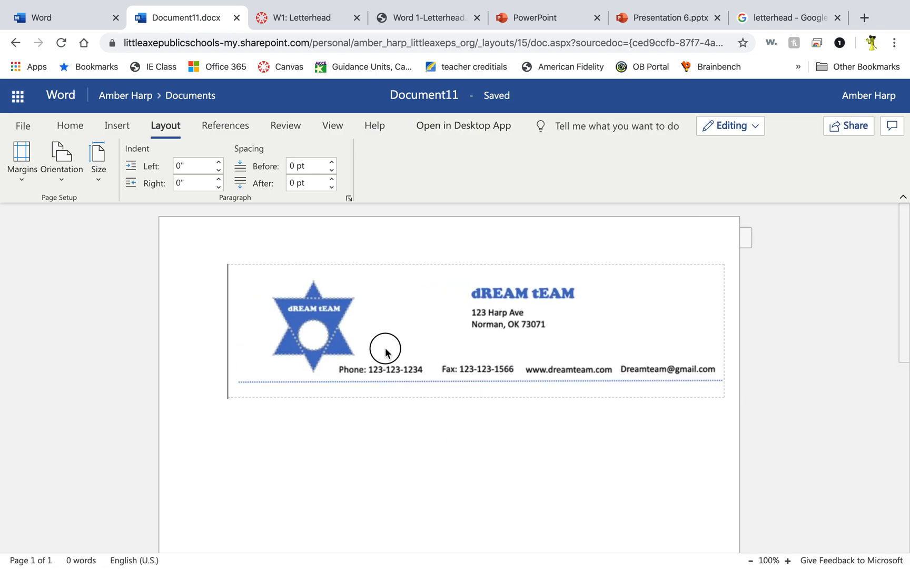
pyautogui.moveTo(355, 314); pyautogui.dragTo(278, 309)
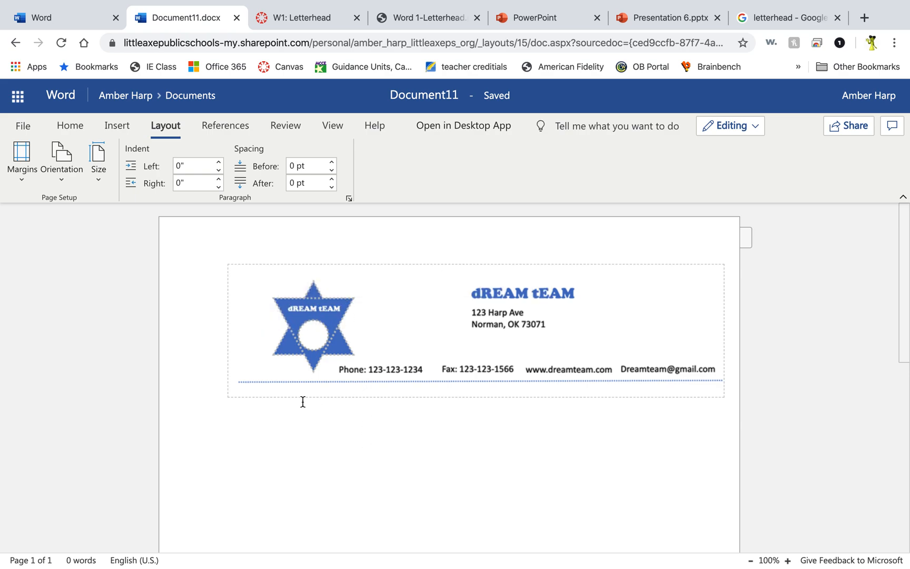
# Enter the sample text "jhlkjhlkjhlj" on the line below the letterhead picture
pyautogui.scroll(-1, 377, 461)
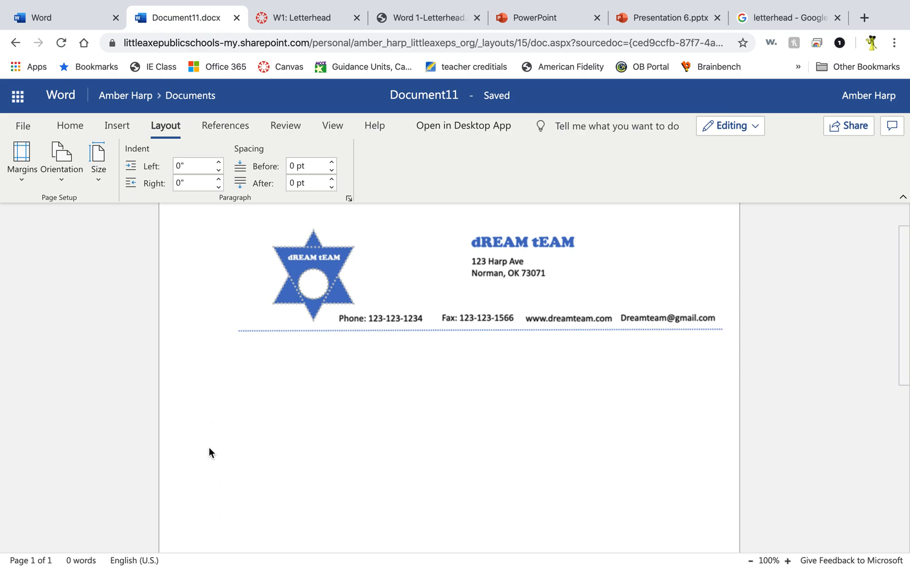
pyautogui.click(417, 399)
pyautogui.write('jhlkjhlkjhljk')
pyautogui.hscroll(-5, 436, 419)
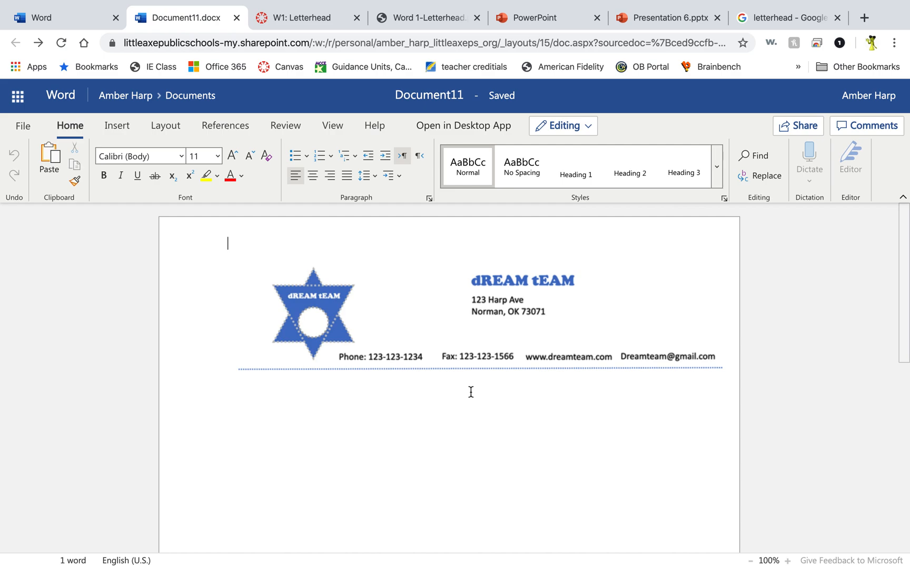
pyautogui.click(341, 400)
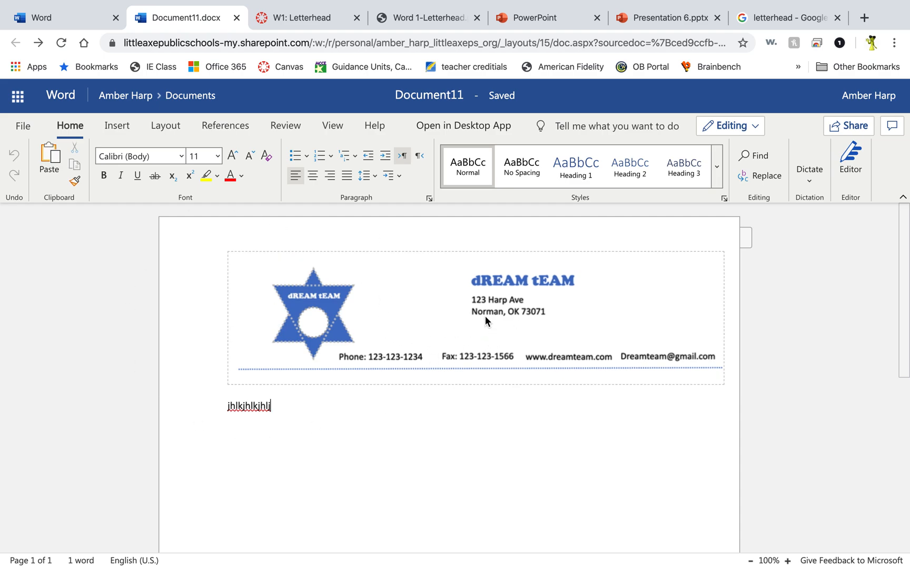
# Check the text wrapping options available for the letterhead picture
pyautogui.rightClick(467, 355)
pyautogui.moveTo(520, 475)
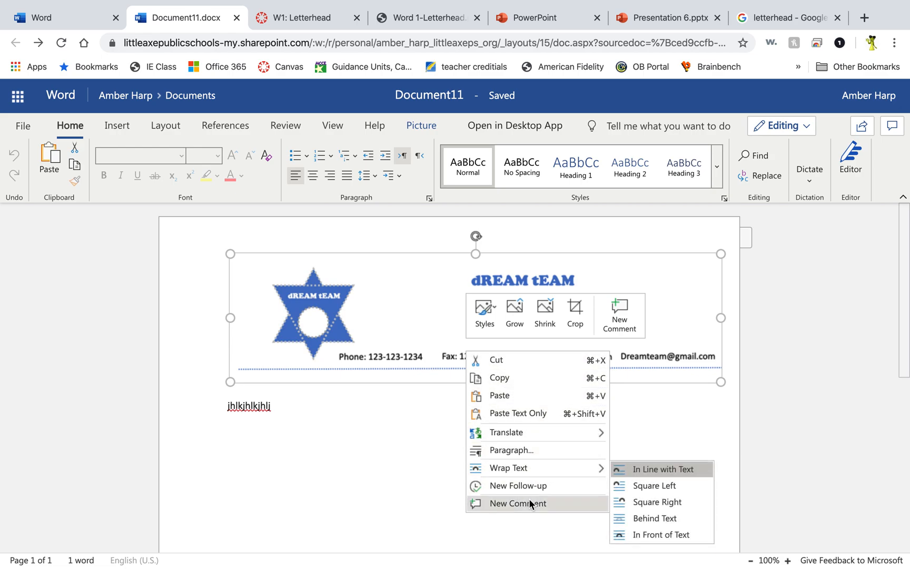
pyautogui.click(366, 465)
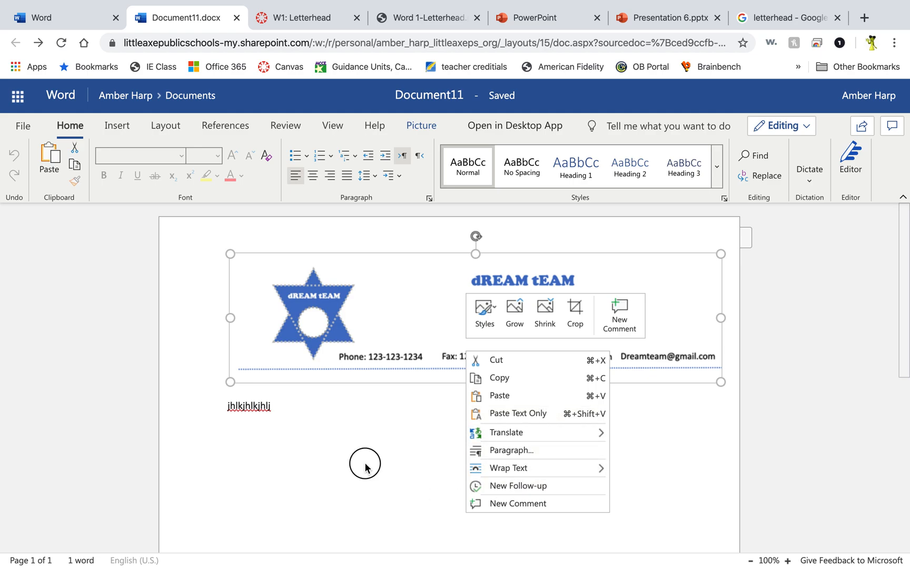
pyautogui.click(318, 405)
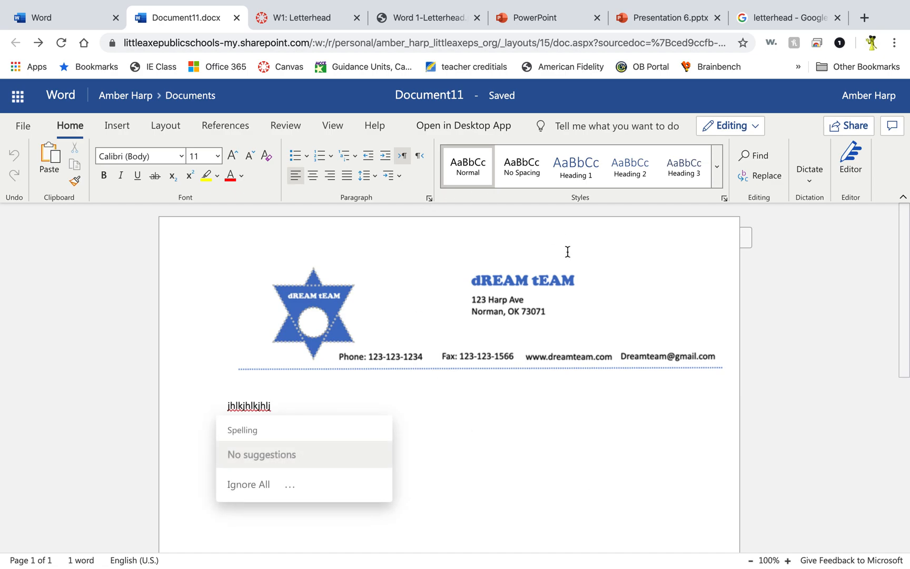
# Rename the document as "Dream Team letterhead"
pyautogui.click(432, 96)
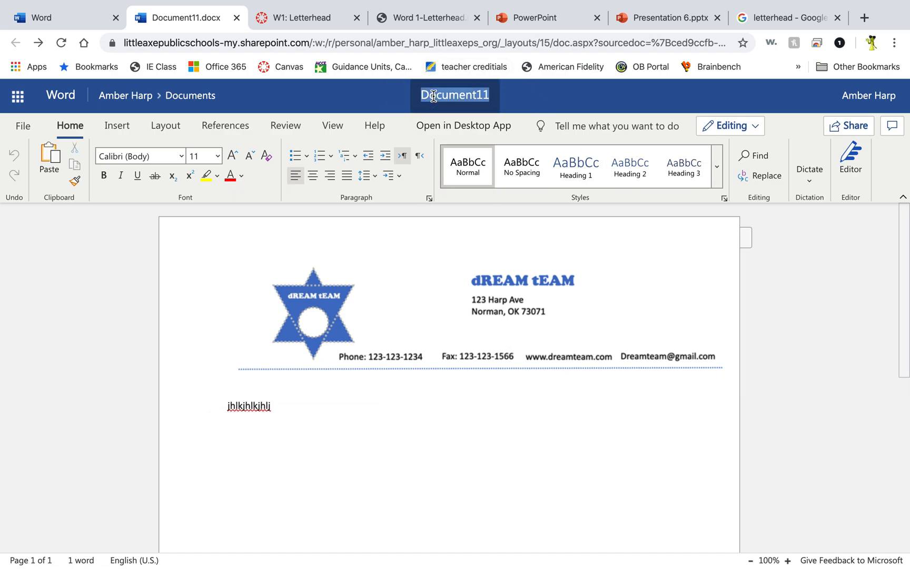
pyautogui.write('Dream Team Log')
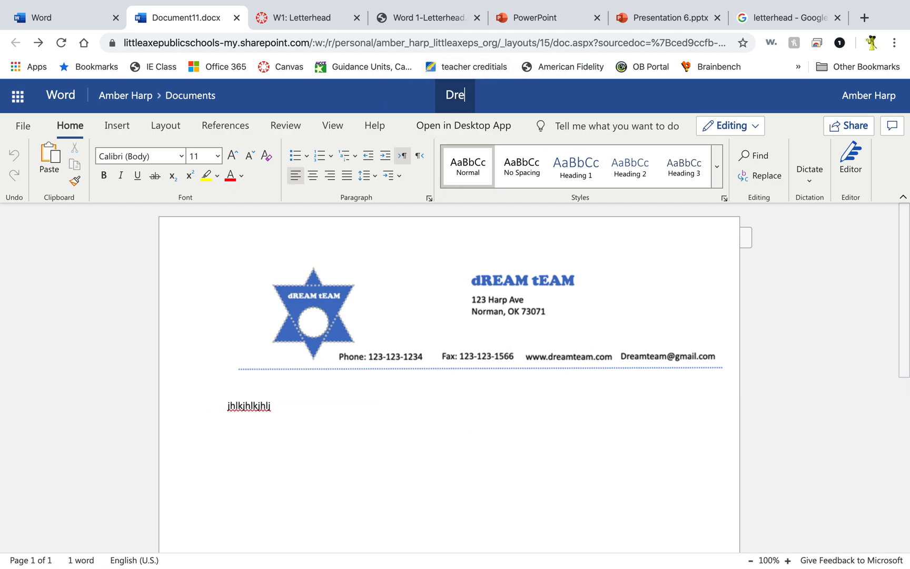
pyautogui.press('BackSpace')
pyautogui.press('BackSpace')
pyautogui.press('BackSpace')
pyautogui.write('letterhead')
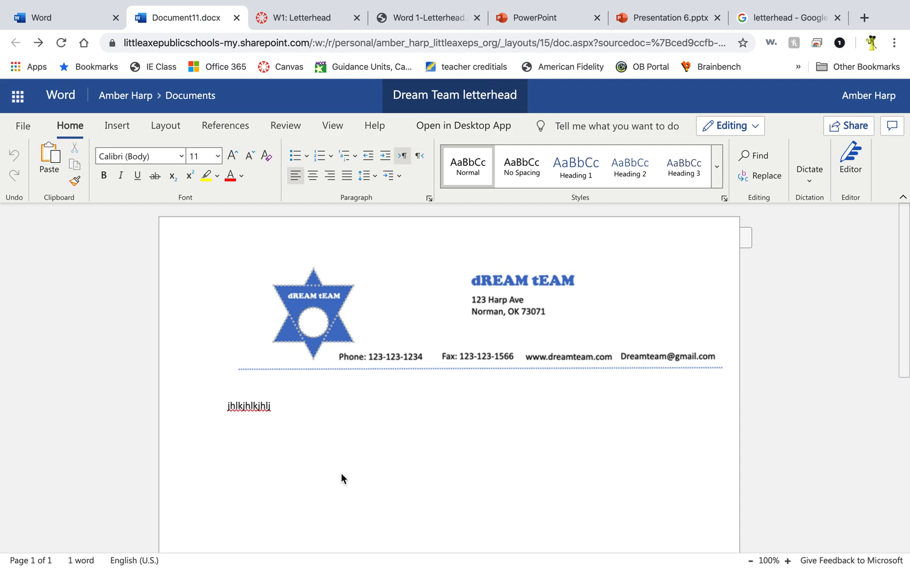
pyautogui.click(508, 450)
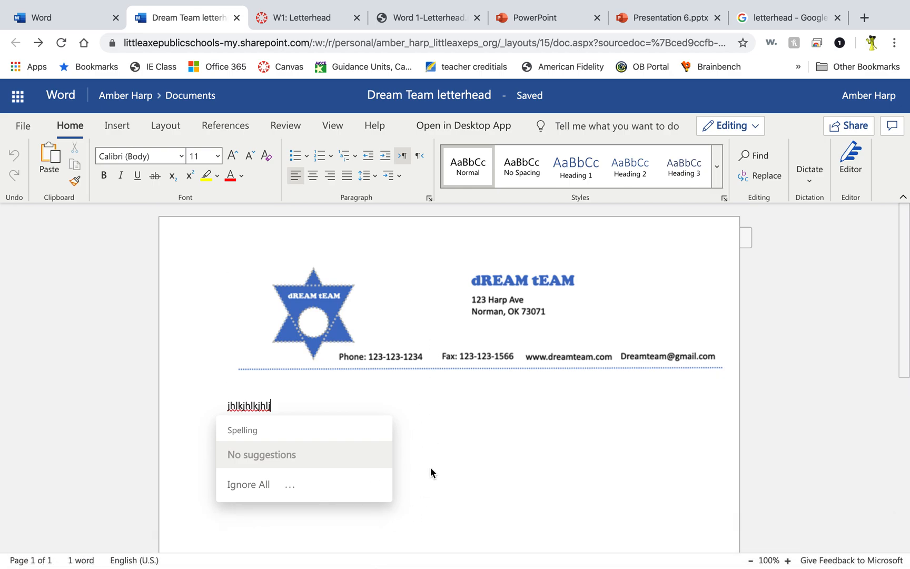
# Look over the finished document and review the project instructions in Word 1-Letterhead.pdf, including the proofreading requirement
pyautogui.scroll(-3, 449, 452)
pyautogui.scroll(3, 481, 350)
pyautogui.click(419, 18)
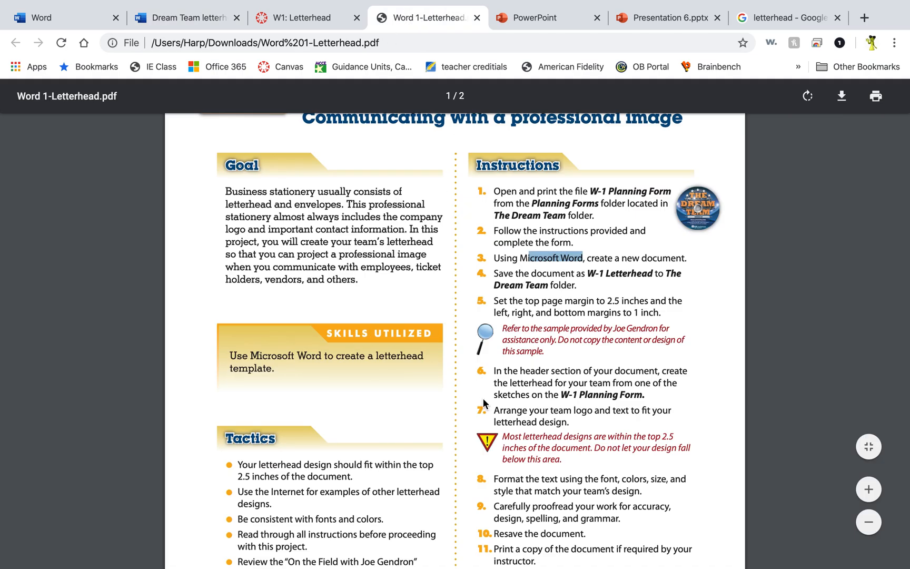
pyautogui.scroll(-2, 484, 403)
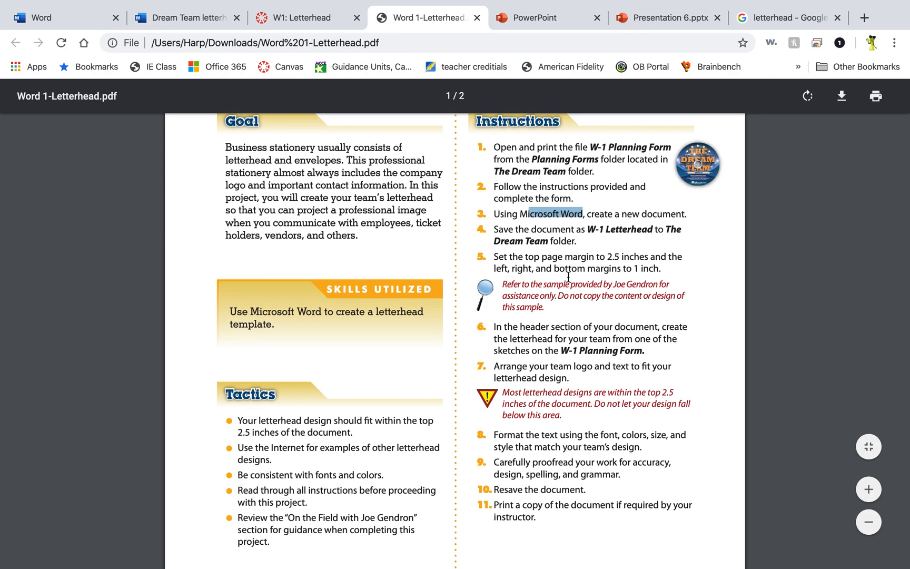
pyautogui.scroll(-2, 546, 347)
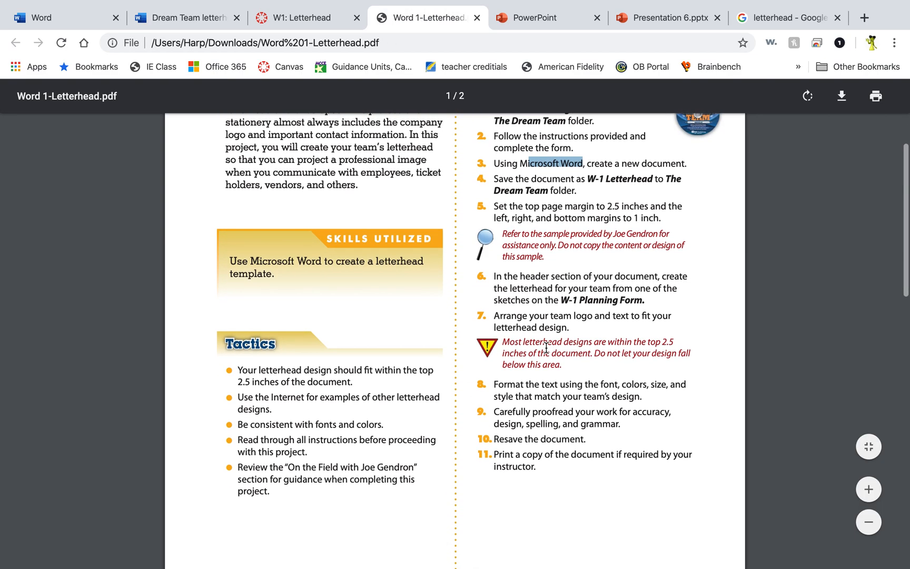
pyautogui.scroll(-2, 546, 348)
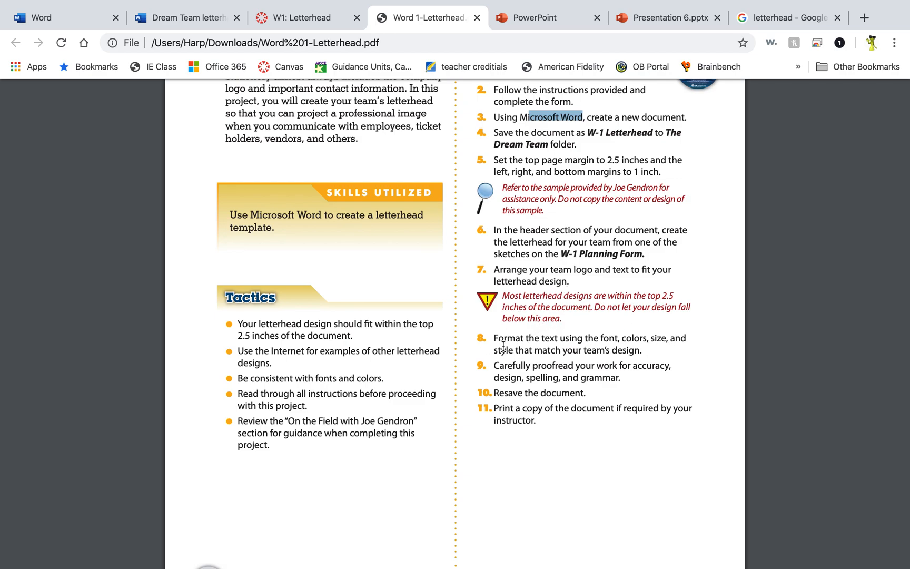
pyautogui.click(633, 371)
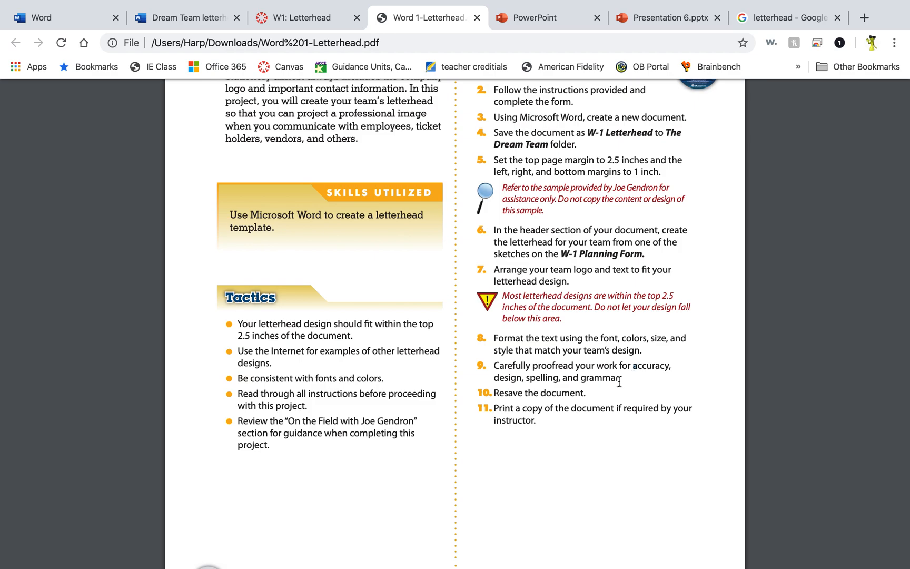
pyautogui.moveTo(623, 375); pyautogui.dragTo(628, 365)
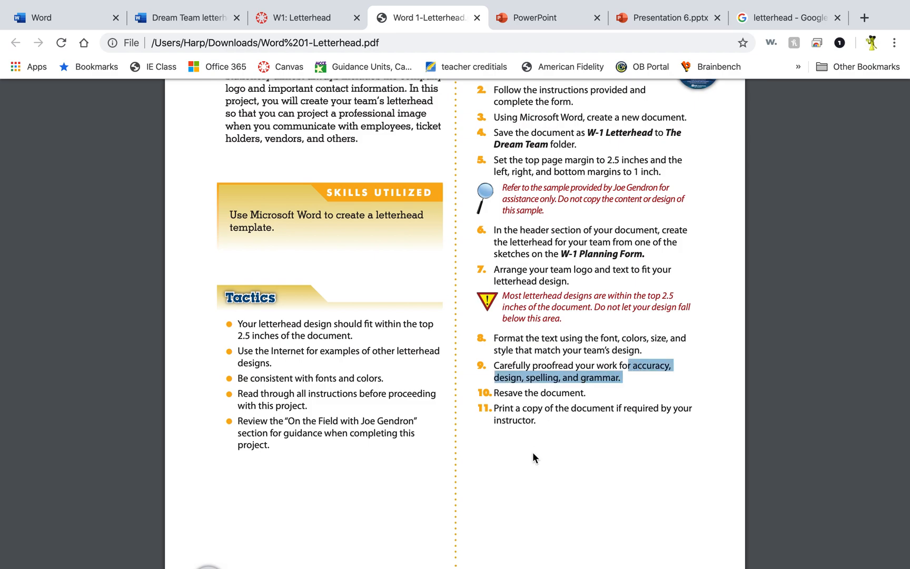
pyautogui.scroll(3, 533, 458)
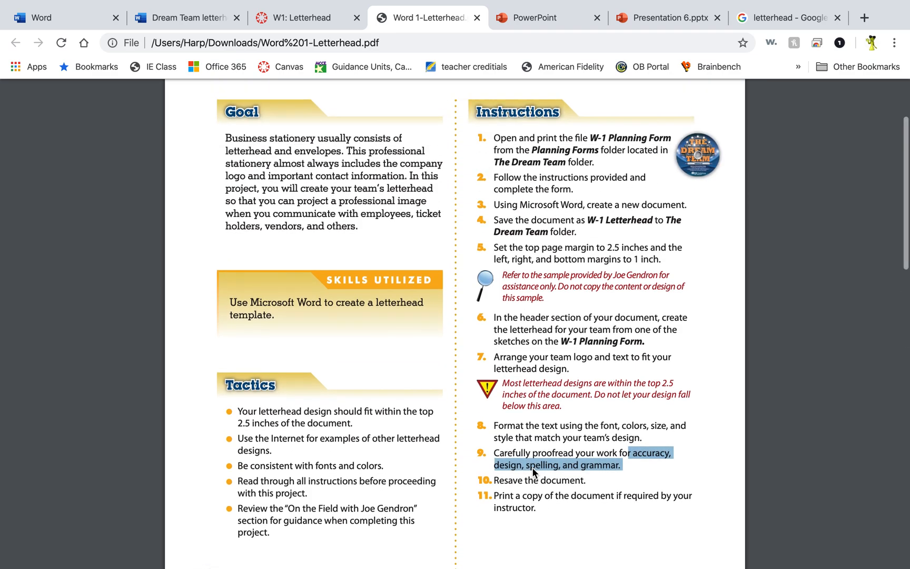
pyautogui.scroll(3, 532, 467)
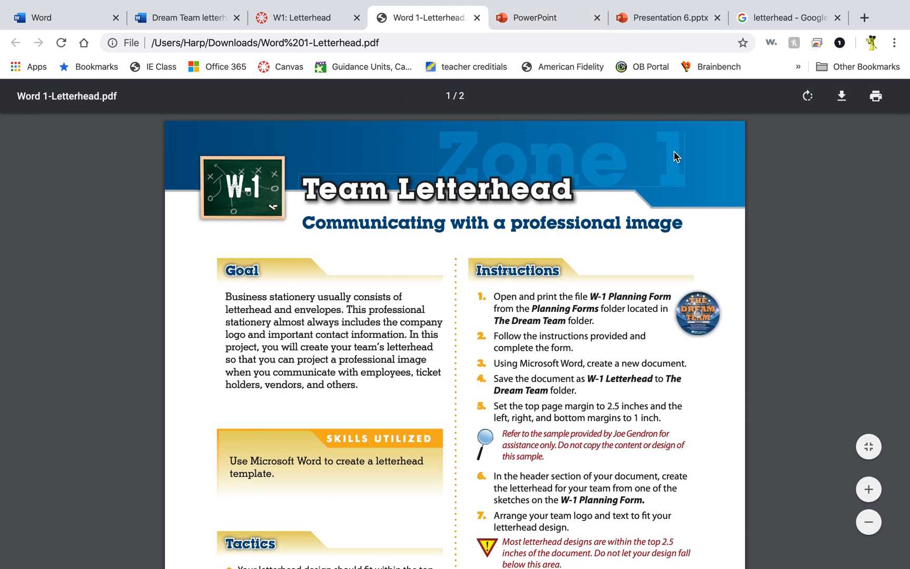
# Switch to Presentation 6 in PowerPoint to view the original letterhead slide
pyautogui.click(556, 20)
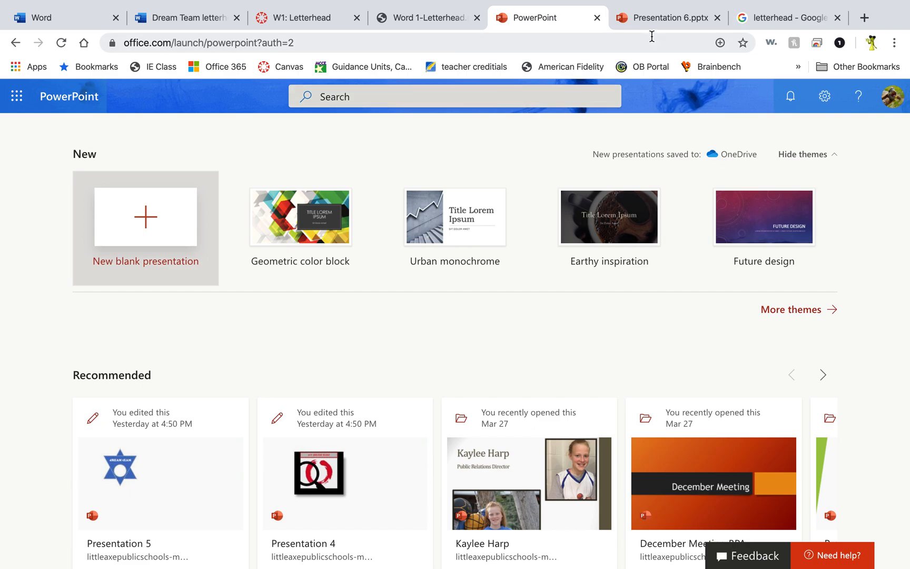
pyautogui.click(668, 17)
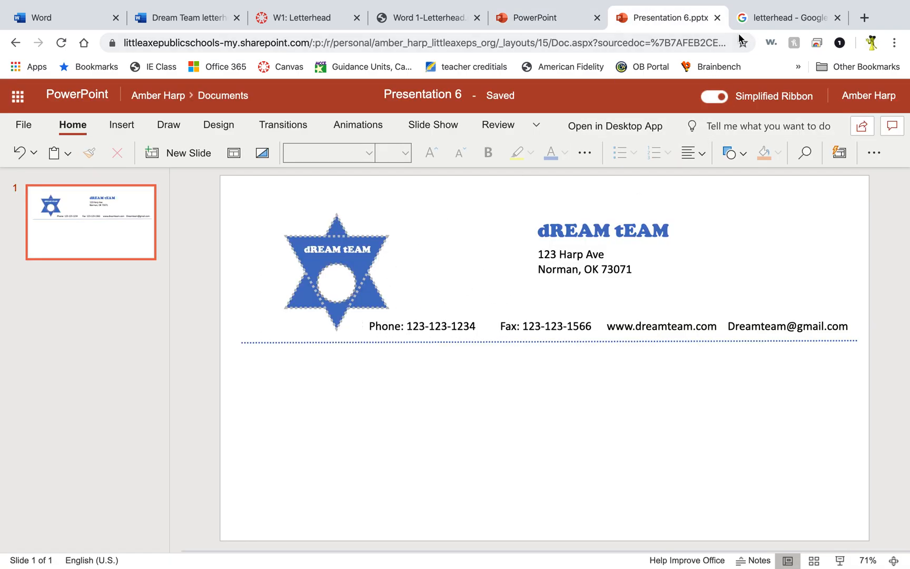
pyautogui.moveTo(612, 10)
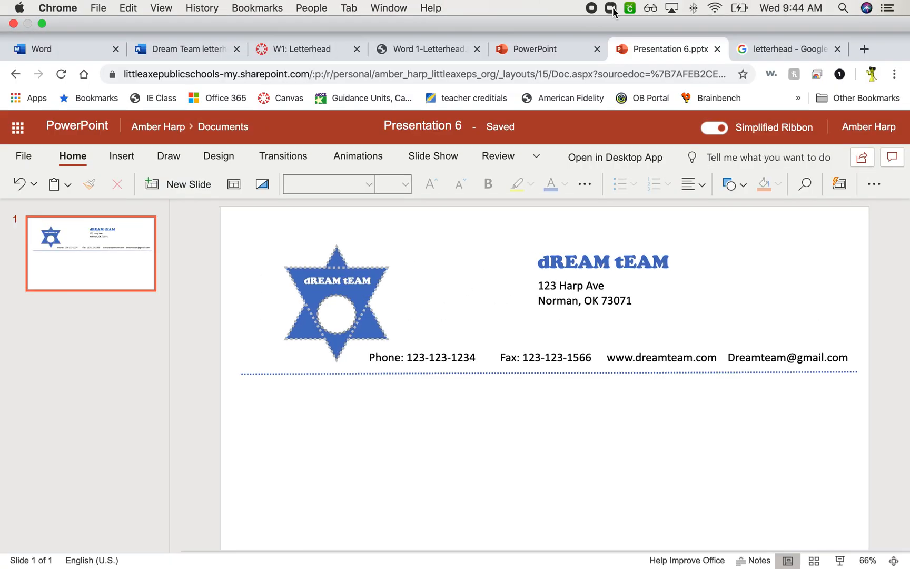